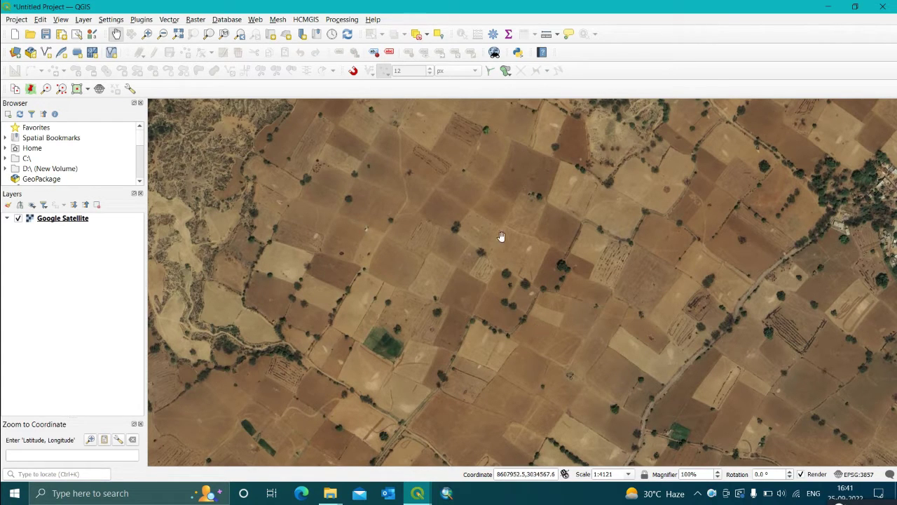
- Search the plugin manager for hcmgis and view the HCMGIS plugin's details
{"action": "left_click_drag", "start_coordinate": [516, 257], "coordinate": [489, 283]}
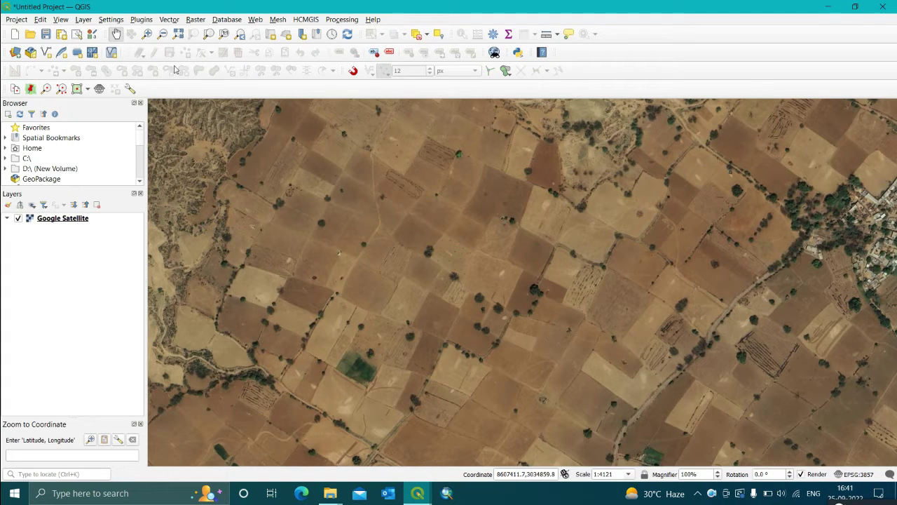
{"action": "left_click", "coordinate": [141, 19]}
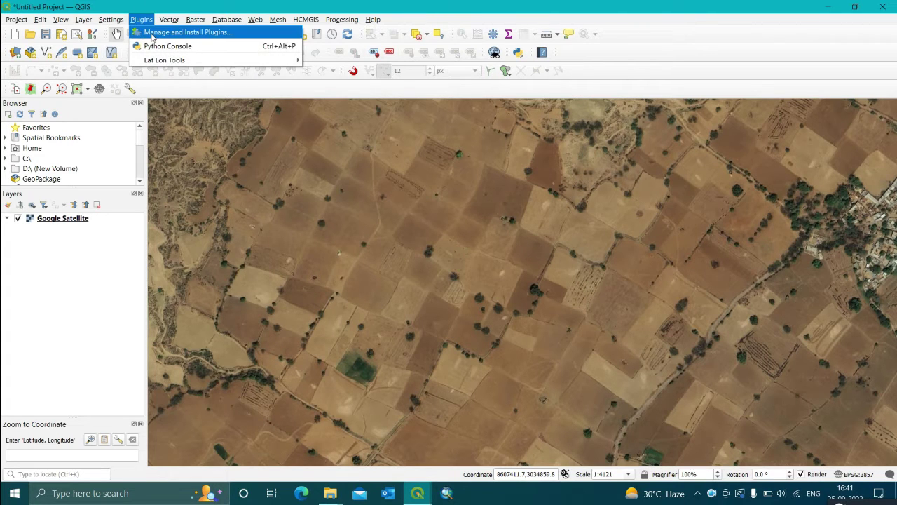
{"action": "left_click", "coordinate": [152, 35]}
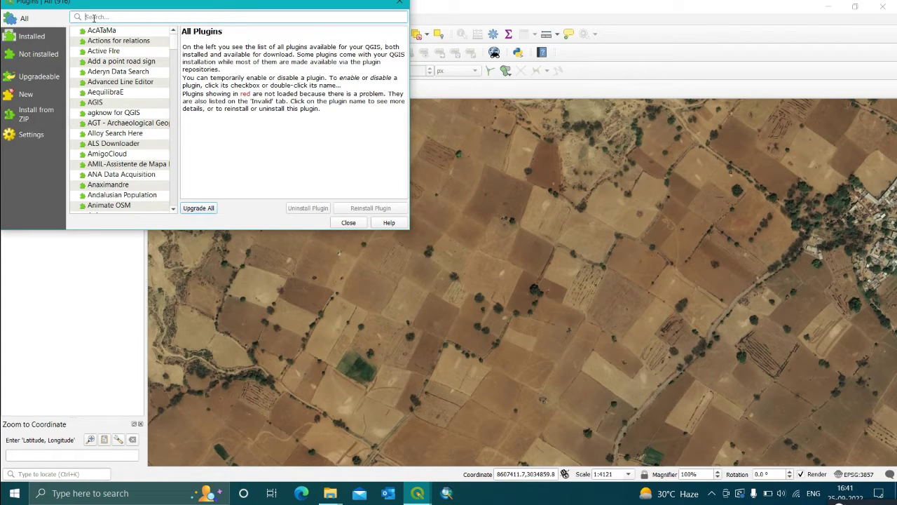
{"action": "type", "text": "hcmgis"}
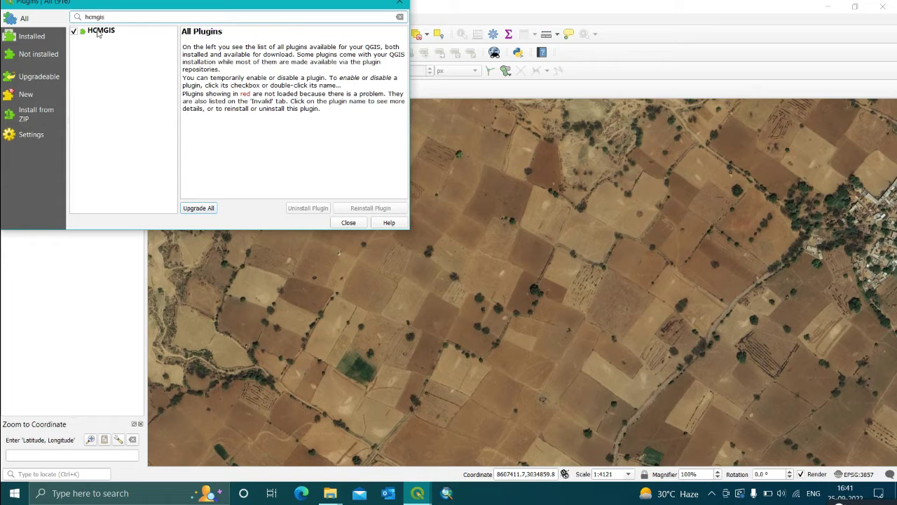
{"action": "left_click", "coordinate": [98, 33]}
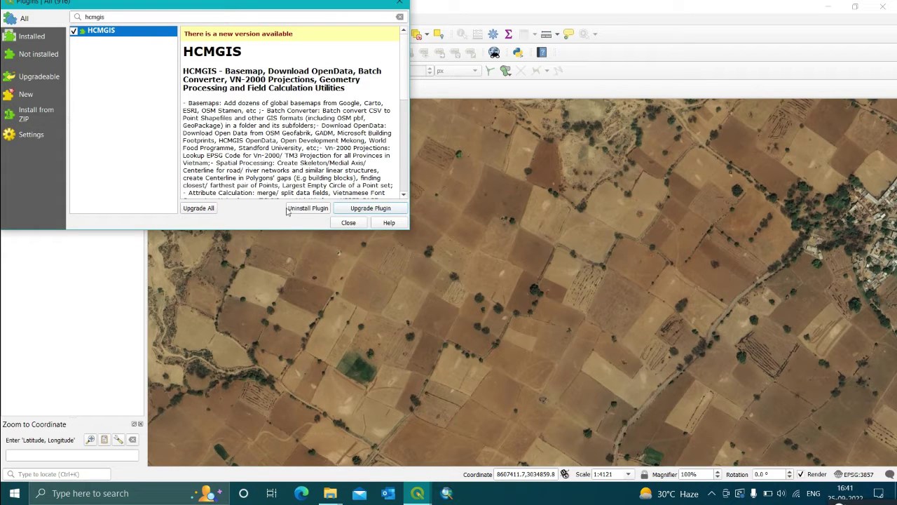
{"action": "left_click", "coordinate": [402, 6]}
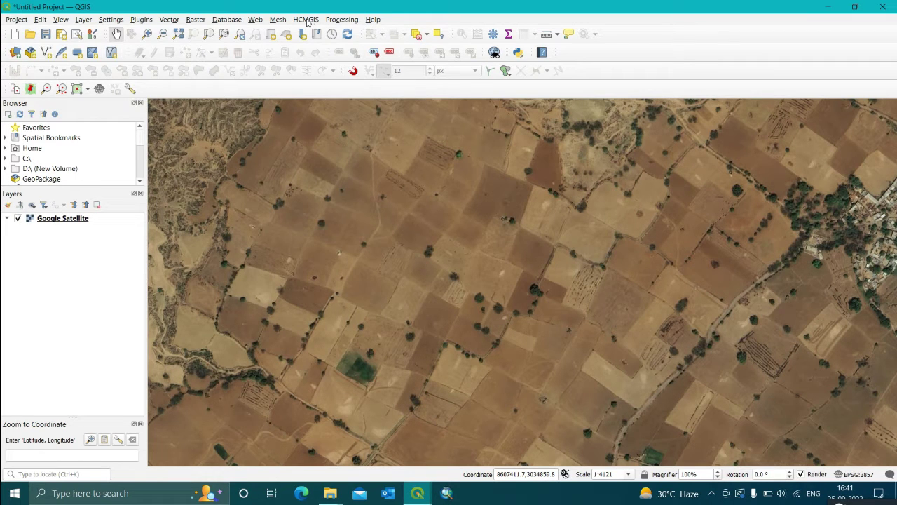
{"action": "left_click", "coordinate": [306, 22]}
{"action": "mouse_move", "coordinate": [322, 32]}
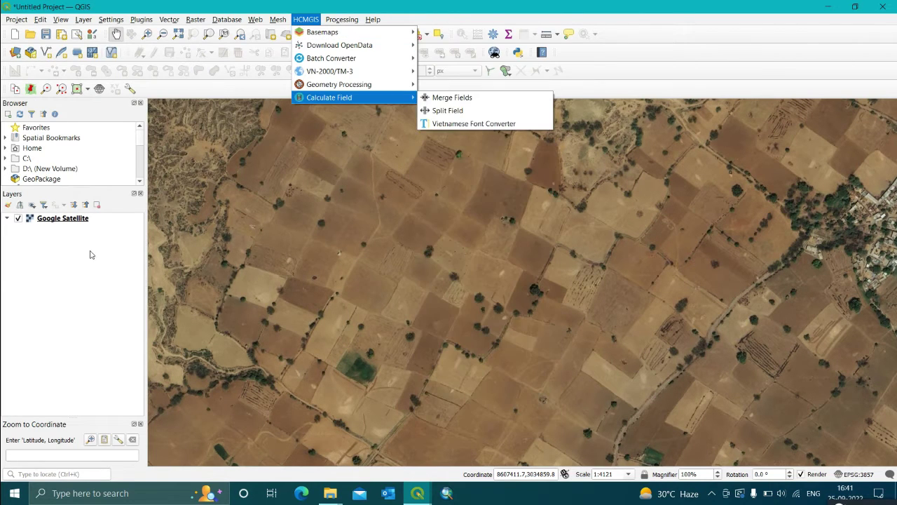
{"action": "left_click", "coordinate": [460, 248]}
{"action": "left_click_drag", "start_coordinate": [460, 248], "coordinate": [453, 263]}
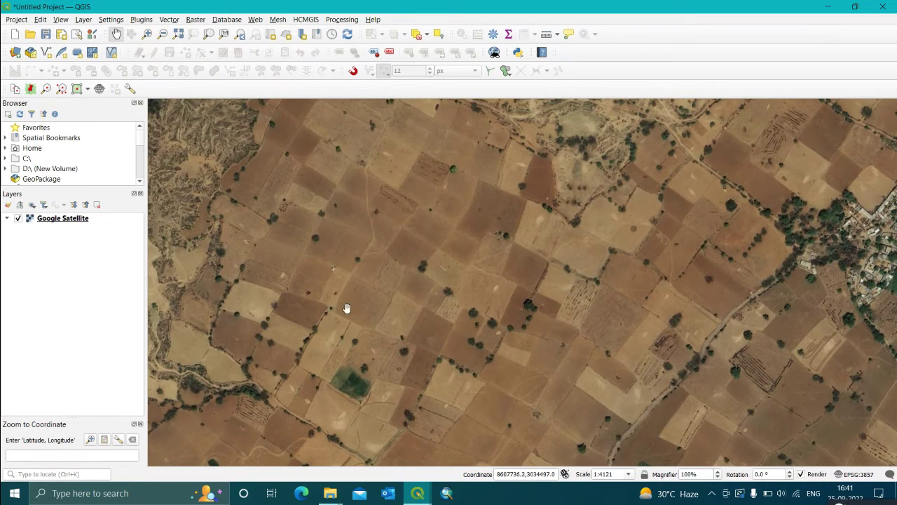
{"action": "left_click_drag", "start_coordinate": [446, 265], "coordinate": [447, 255]}
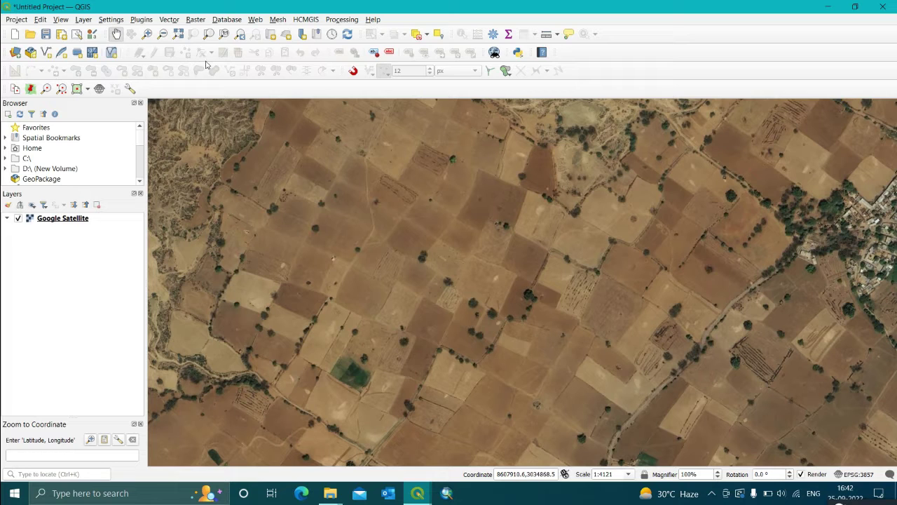
- Start a new shapefile layer with its file saved as POLYGON in D:\GEOMATICS ENGINEERING\QGIS
{"action": "left_click", "coordinate": [83, 20]}
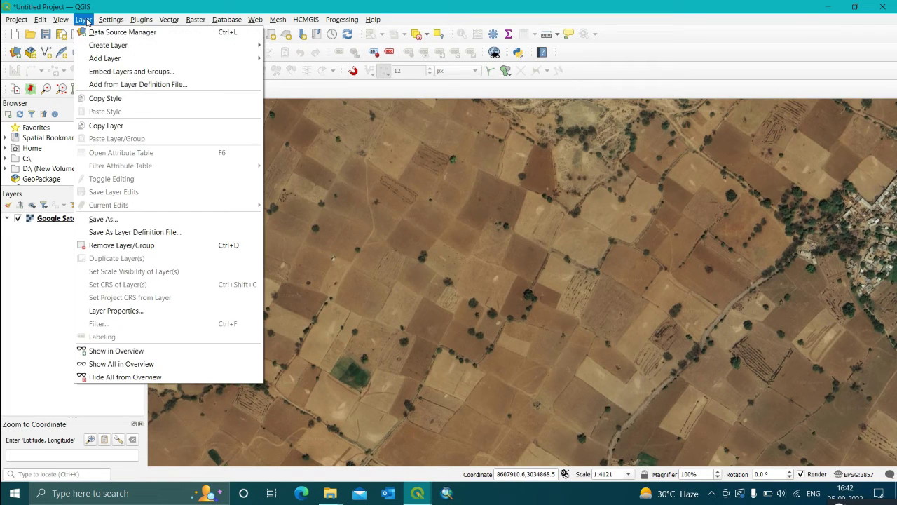
{"action": "mouse_move", "coordinate": [108, 45]}
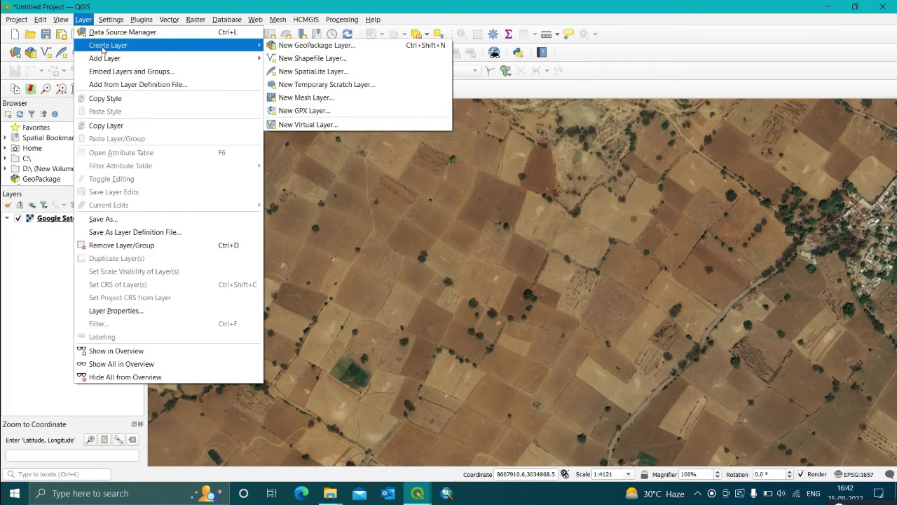
{"action": "left_click", "coordinate": [334, 62]}
{"action": "left_click", "coordinate": [640, 30]}
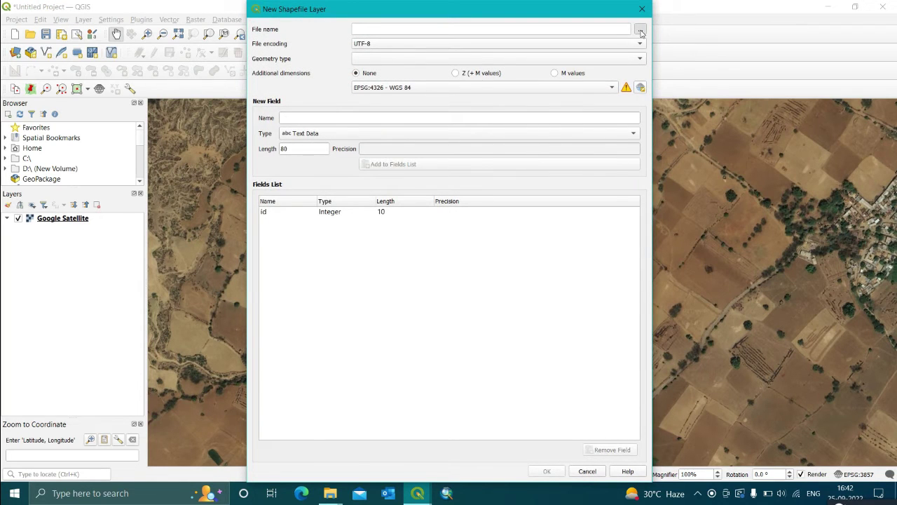
{"action": "scroll", "coordinate": [306, 201], "scroll_direction": "down", "scroll_amount": 1}
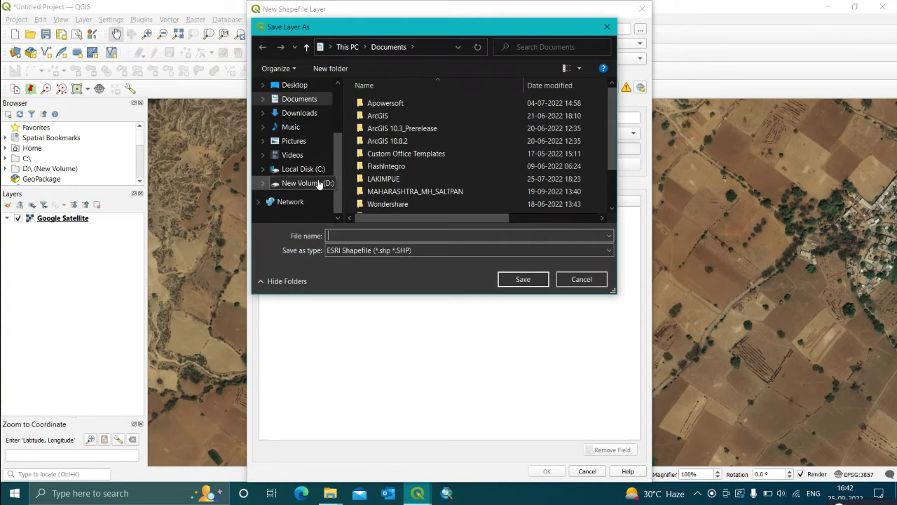
{"action": "left_click", "coordinate": [307, 183]}
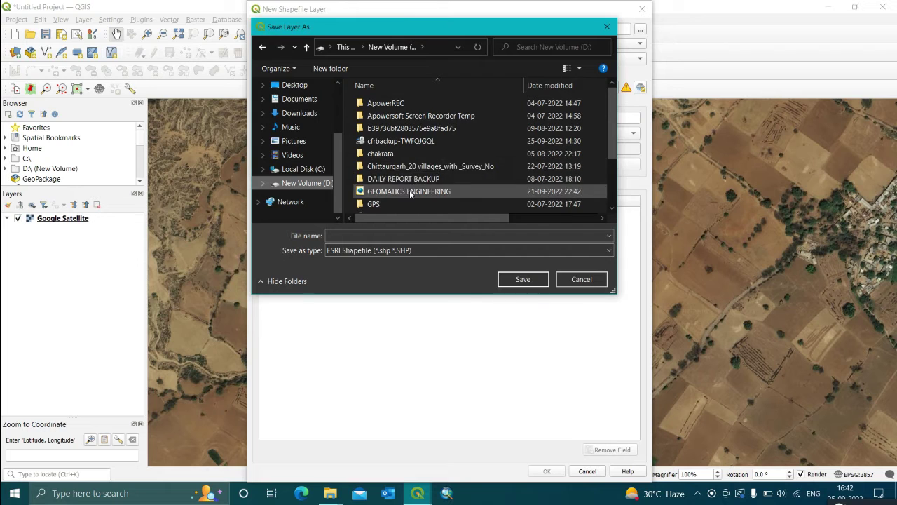
{"action": "double_click", "coordinate": [409, 190]}
{"action": "double_click", "coordinate": [393, 140]}
{"action": "left_click", "coordinate": [436, 238]}
{"action": "type", "text": "POLYGON"}
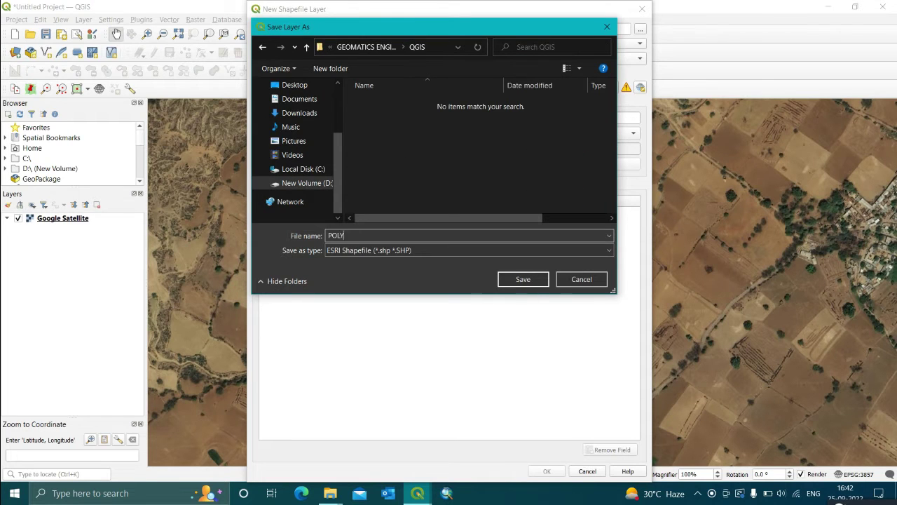
{"action": "left_click", "coordinate": [522, 278]}
- Create the shapefile layer with Polygon geometry and the EPSG:32644 - WGS 84 / UTM zone 44N coordinate system
{"action": "left_click", "coordinate": [392, 58]}
{"action": "left_click", "coordinate": [394, 103]}
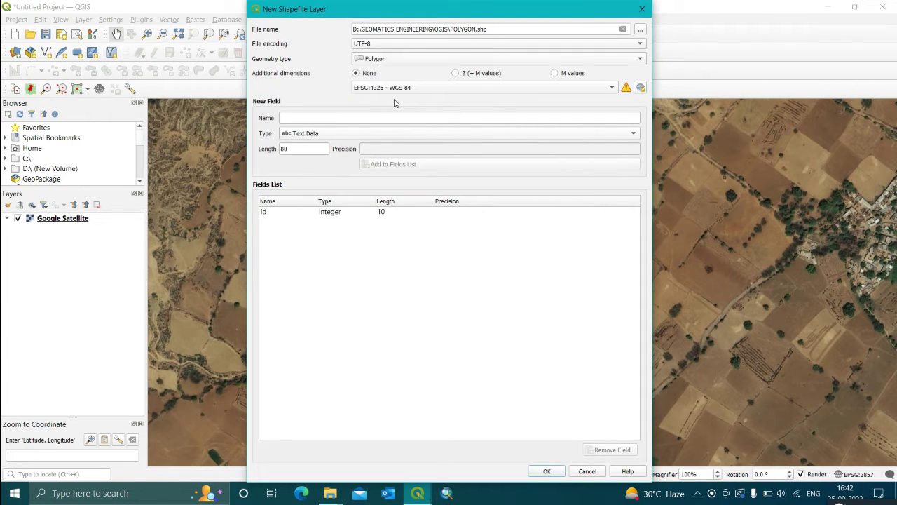
{"action": "left_click", "coordinate": [410, 90]}
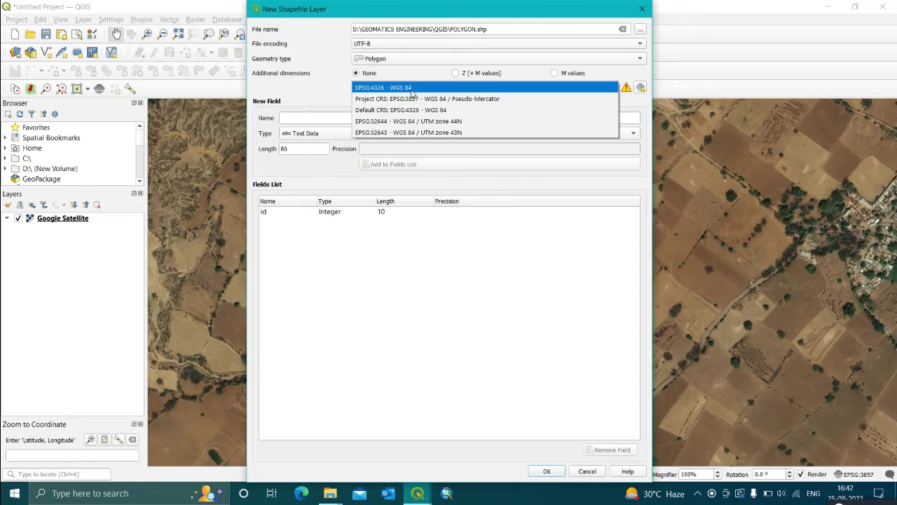
{"action": "left_click", "coordinate": [454, 122]}
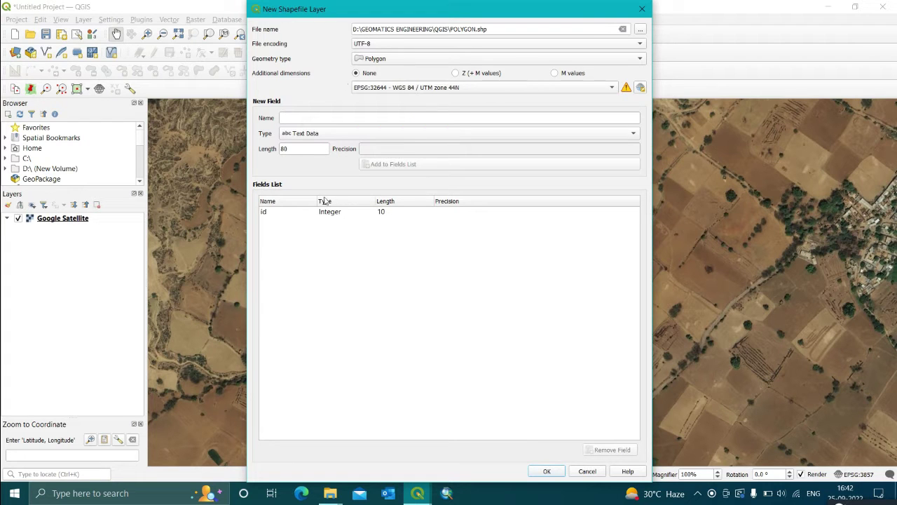
{"action": "left_click", "coordinate": [548, 471]}
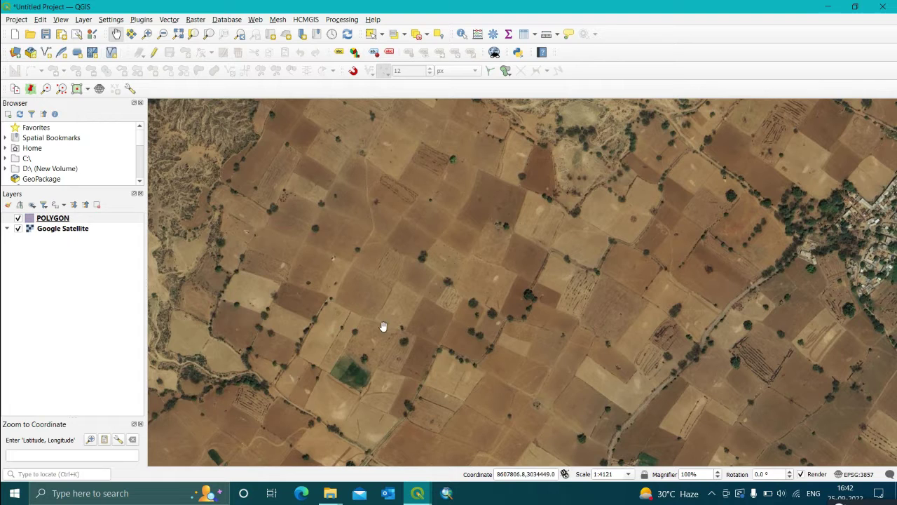
- Apply the outline blue symbol to the POLYGON layer and turn on editing for that layer
{"action": "left_click", "coordinate": [63, 219]}
{"action": "right_click", "coordinate": [63, 220]}
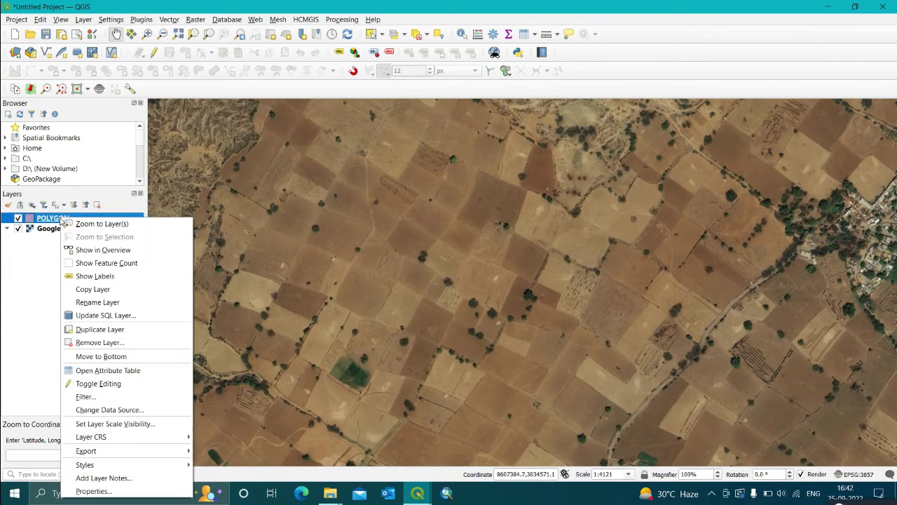
{"action": "left_click", "coordinate": [105, 491]}
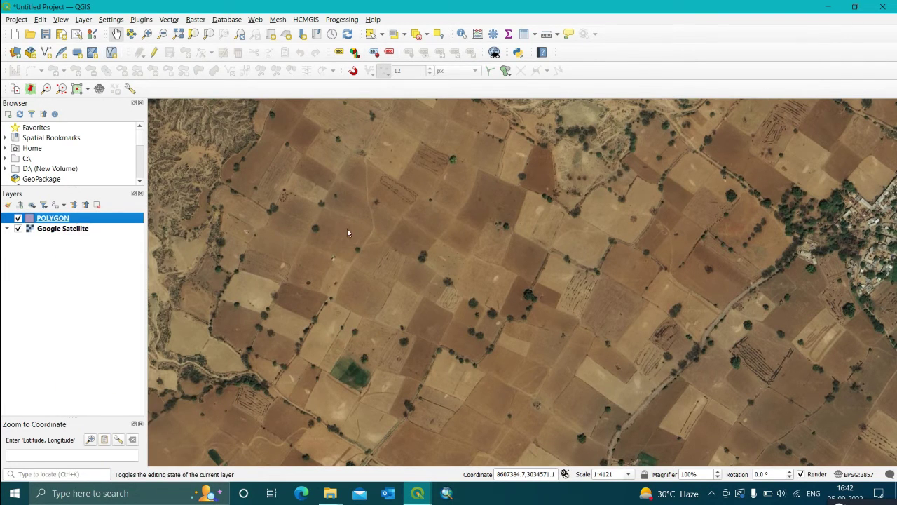
{"action": "scroll", "coordinate": [493, 324], "scroll_direction": "down", "scroll_amount": 2}
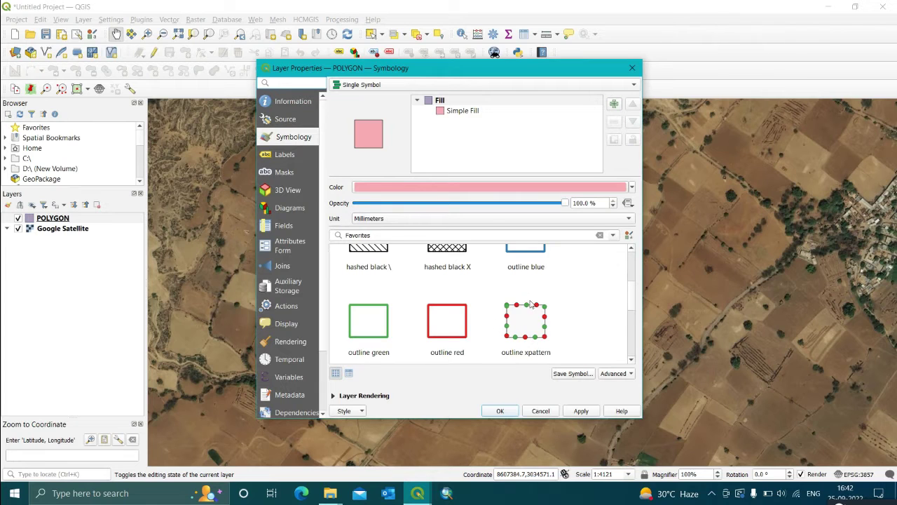
{"action": "left_click", "coordinate": [524, 266]}
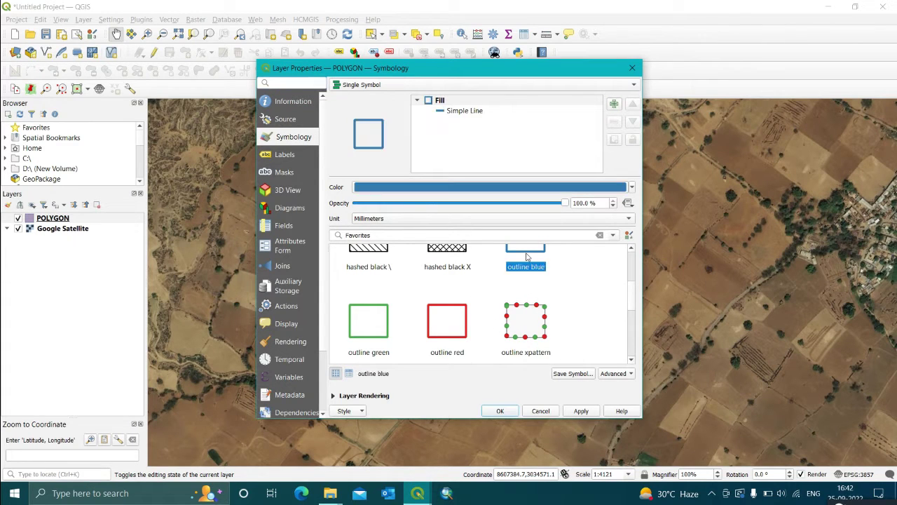
{"action": "left_click", "coordinate": [581, 411]}
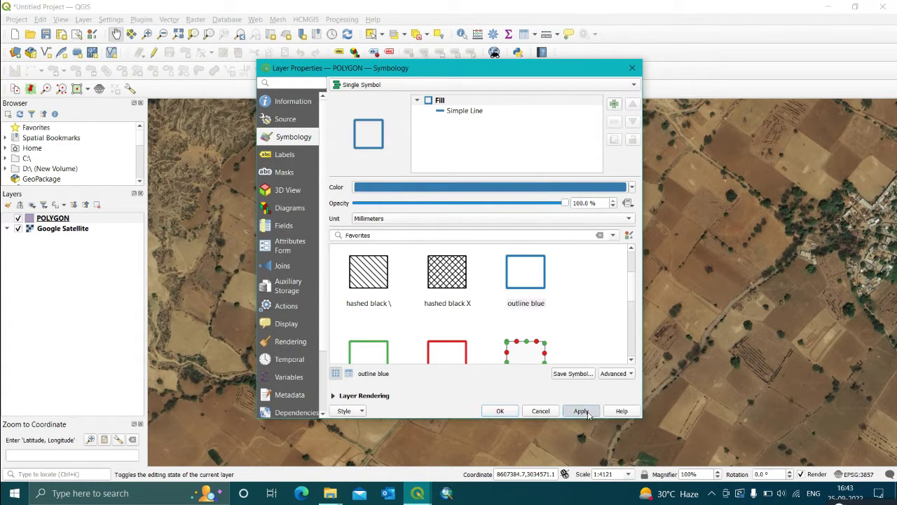
{"action": "left_click", "coordinate": [508, 414]}
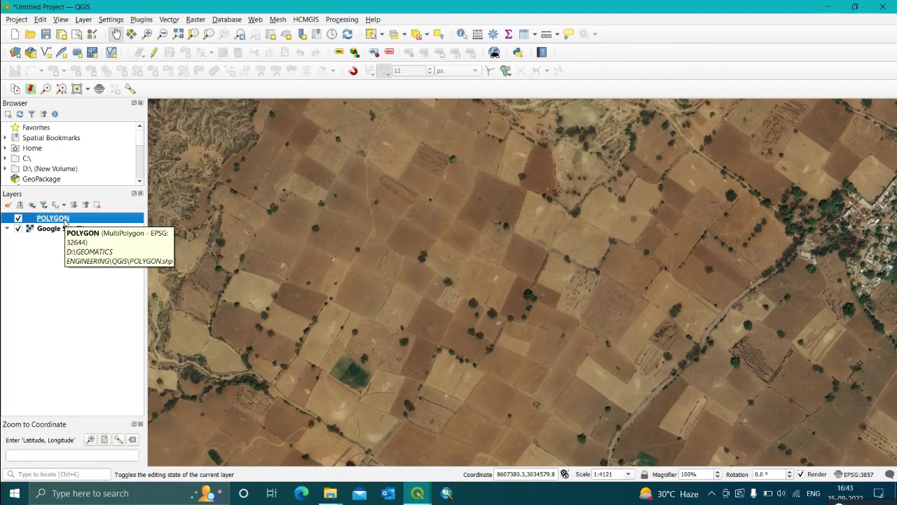
{"action": "left_click", "coordinate": [153, 56]}
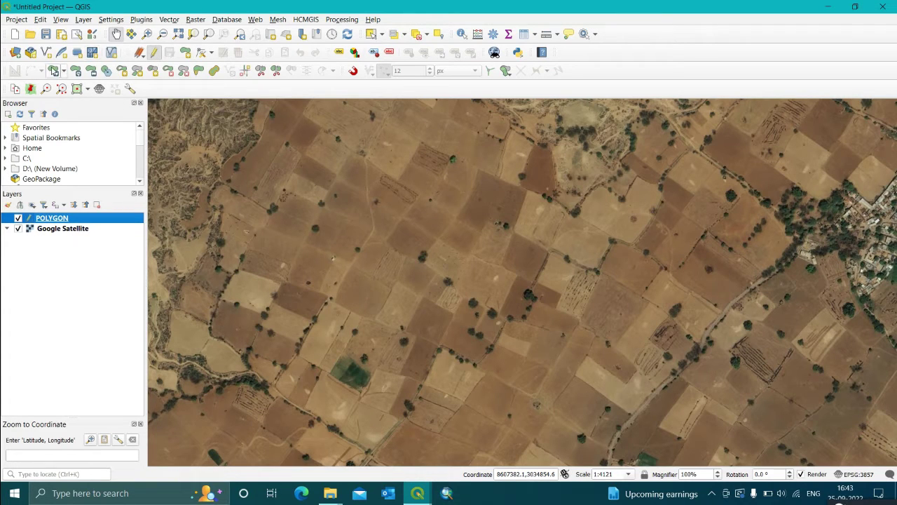
{"action": "left_click", "coordinate": [190, 56]}
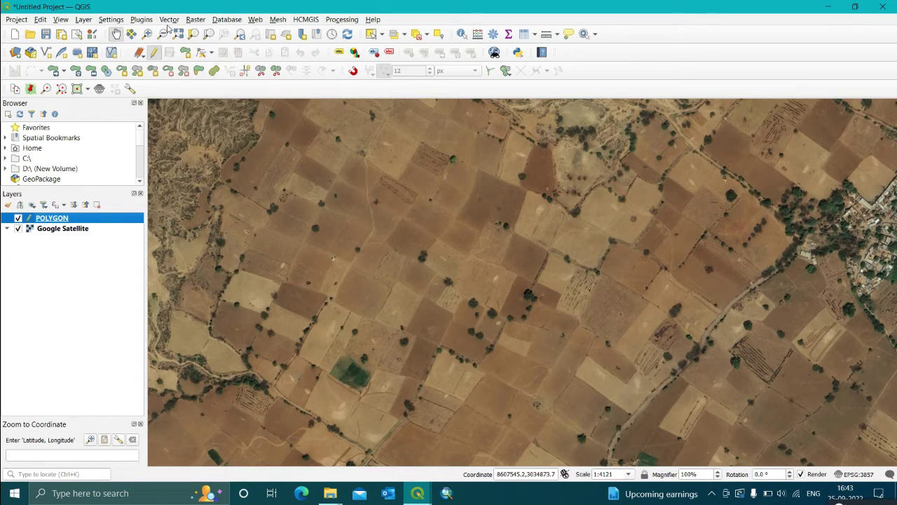
- Assign P as the keyboard shortcut for the Add Polygon Feature action
{"action": "left_click", "coordinate": [108, 20]}
{"action": "left_click", "coordinate": [131, 73]}
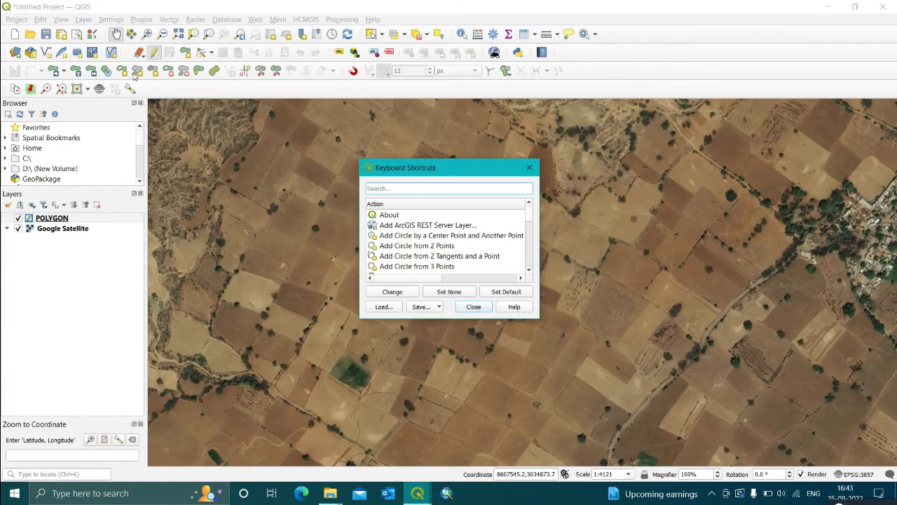
{"action": "type", "text": "ADD"}
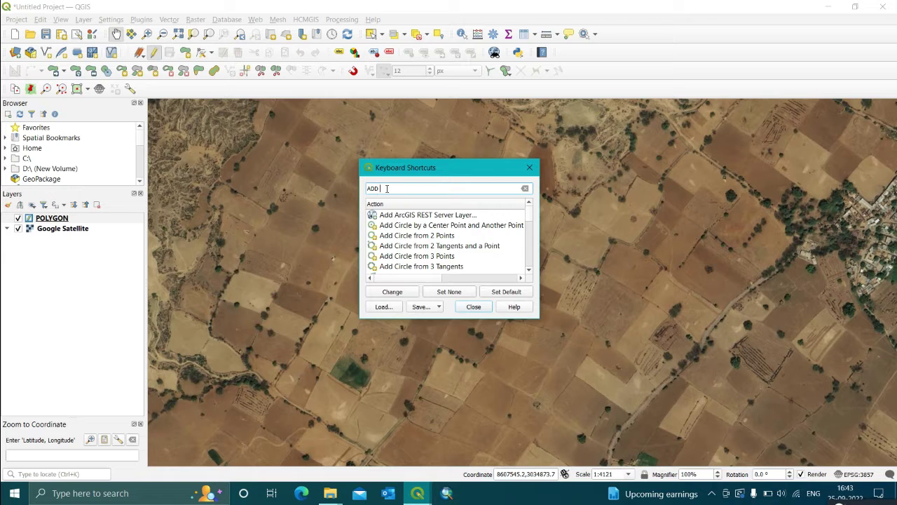
{"action": "type", "text": " POLY"}
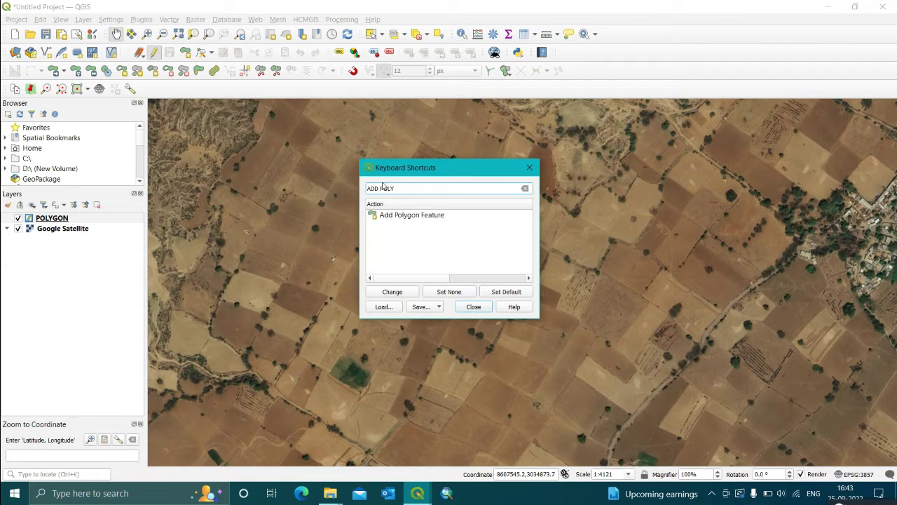
{"action": "left_click", "coordinate": [427, 216]}
{"action": "left_click", "coordinate": [392, 291]}
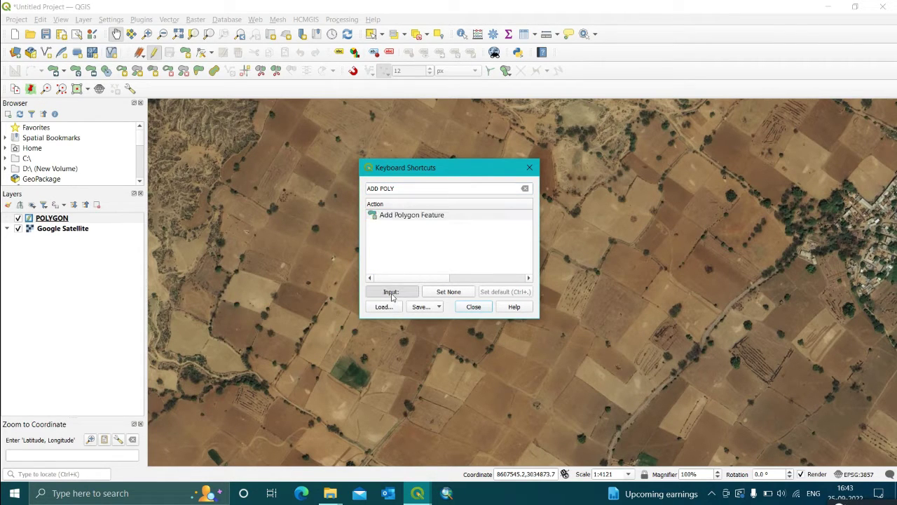
{"action": "key", "text": "p"}
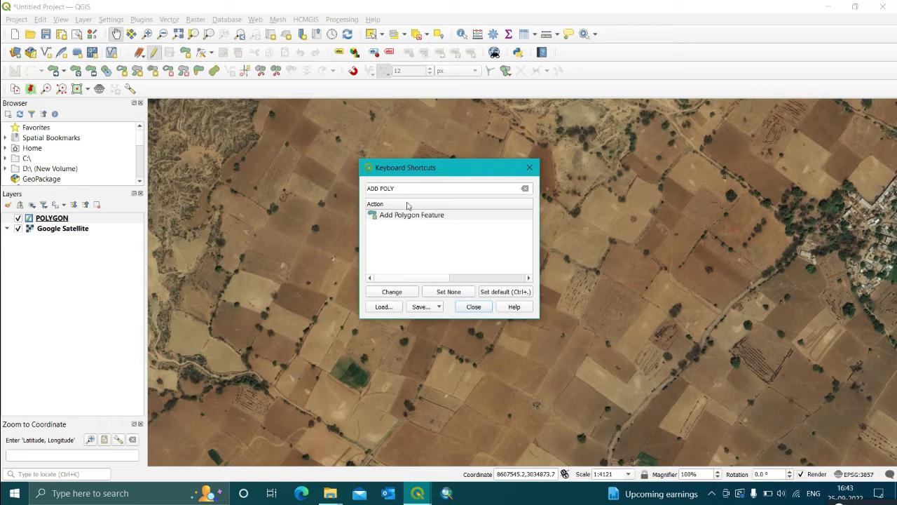
- Assign Ctrl+Alt+S as the keyboard shortcut for the Split Features action
{"action": "left_click_drag", "start_coordinate": [408, 188], "coordinate": [304, 169]}
{"action": "type", "text": "SP"}
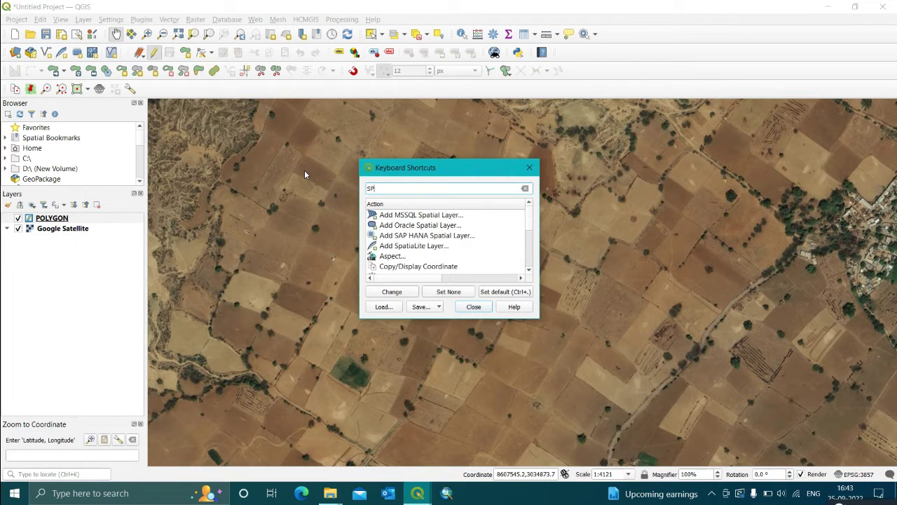
{"action": "type", "text": "LIT"}
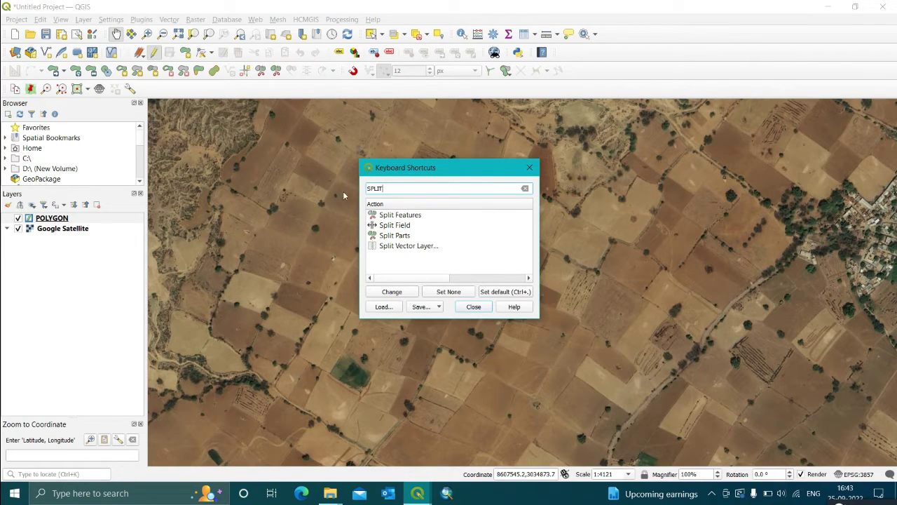
{"action": "left_click", "coordinate": [420, 216]}
{"action": "left_click", "coordinate": [392, 291]}
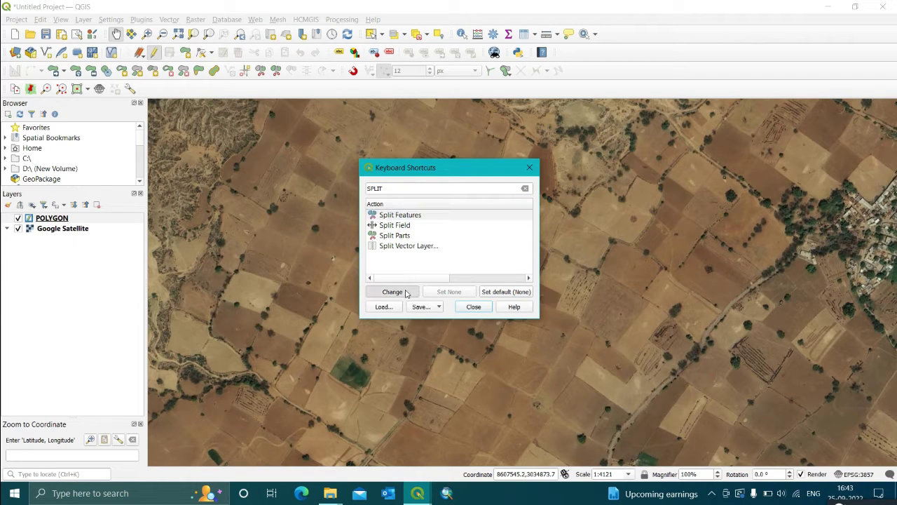
{"action": "key", "text": "ctrl+alt+s"}
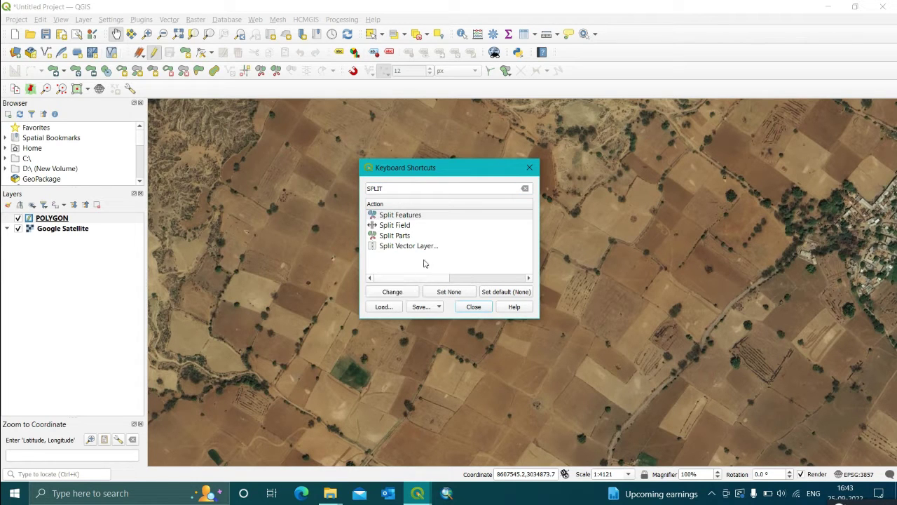
- Assign R as the keyboard shortcut for the Reshape Features action, reassigning it from Stream Digitizing
{"action": "double_click", "coordinate": [370, 187]}
{"action": "key", "text": "BackSpace"}
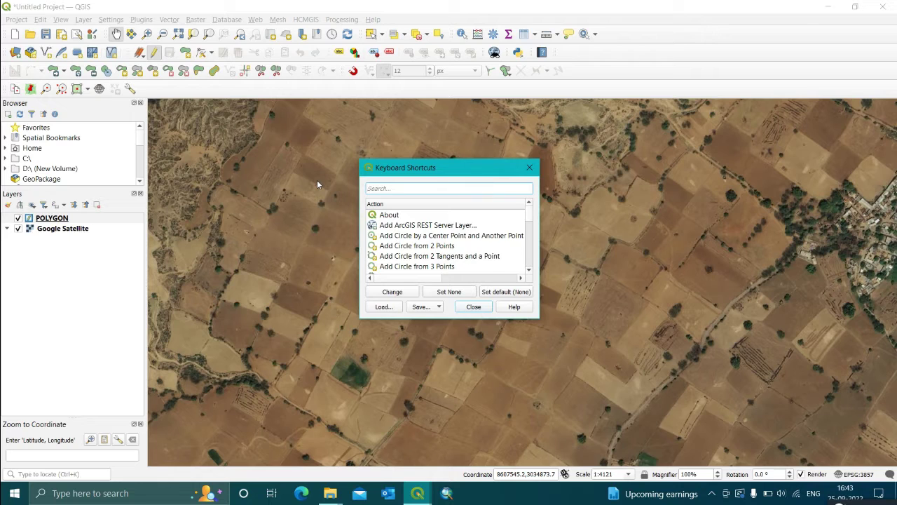
{"action": "type", "text": "RESH"}
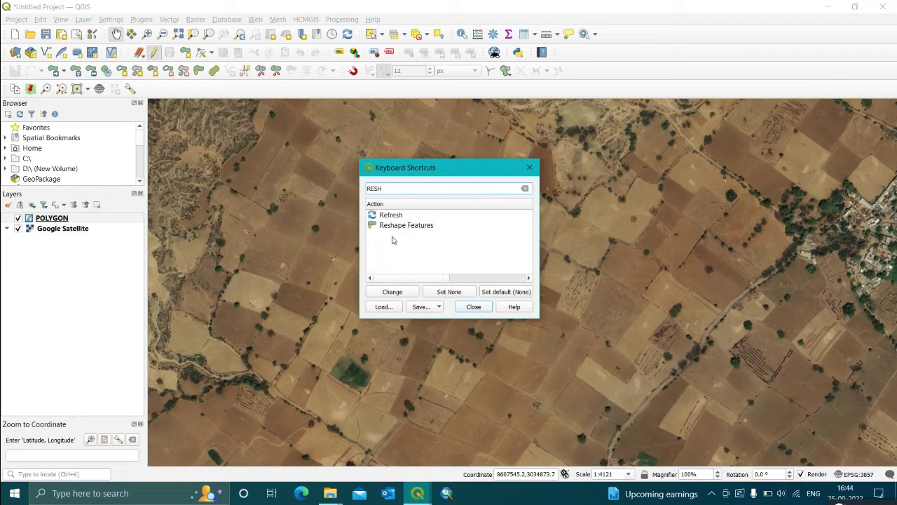
{"action": "left_click", "coordinate": [410, 224]}
{"action": "left_click", "coordinate": [393, 292]}
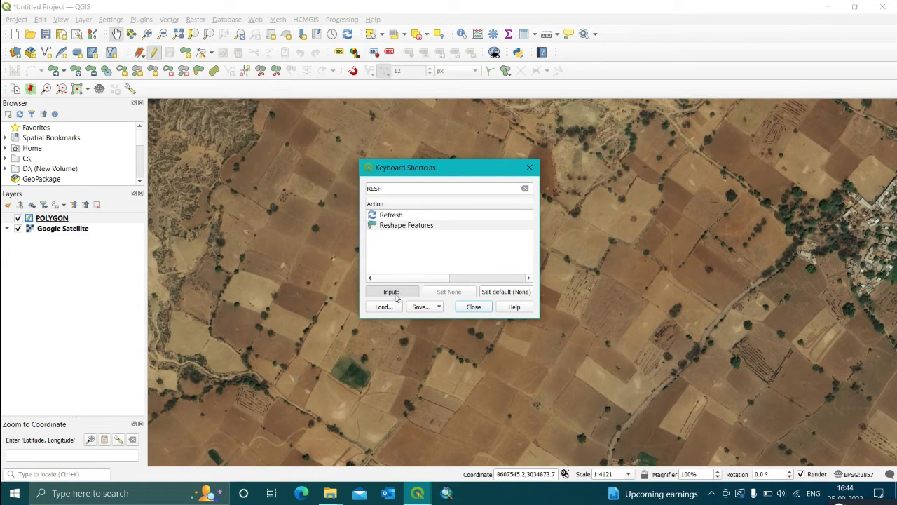
{"action": "key", "text": "r"}
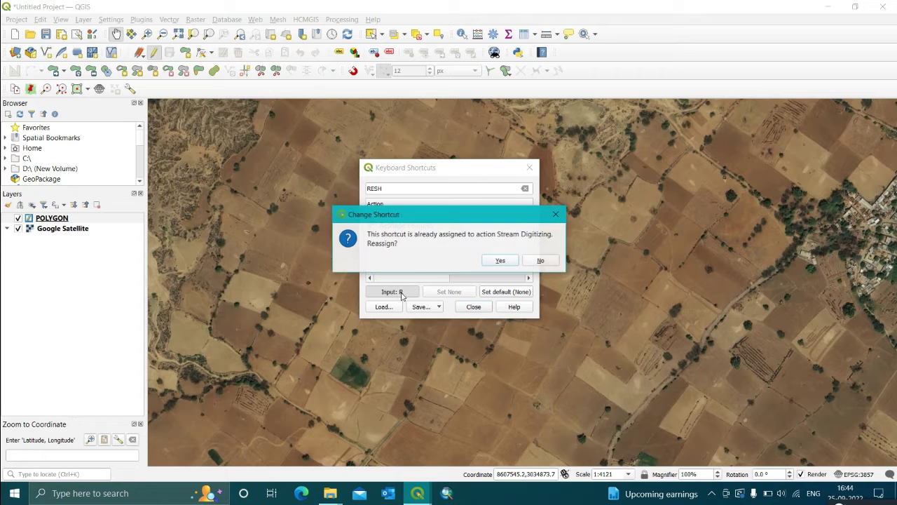
{"action": "left_click", "coordinate": [502, 262]}
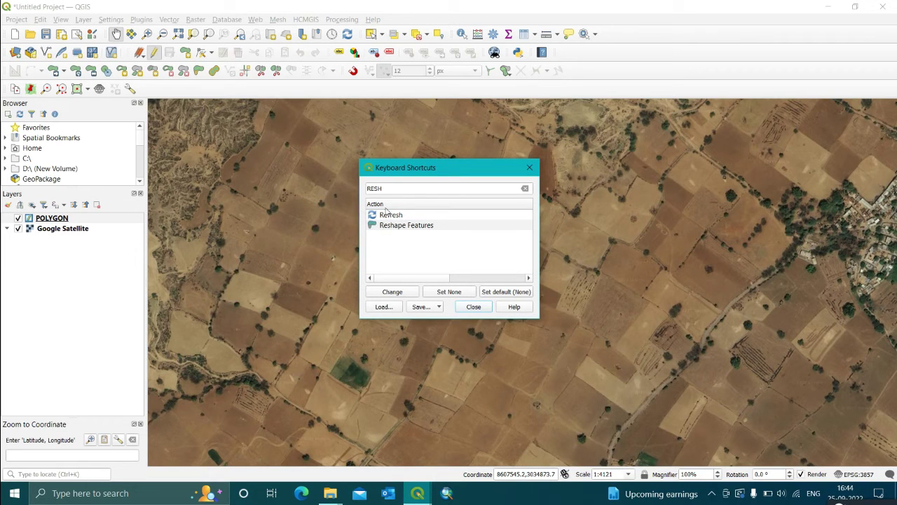
- Check the keyboard shortcut assigned to the Enable Tracing action and close the shortcut settings
{"action": "key", "text": "BackSpace"}
{"action": "key", "text": "BackSpace"}
{"action": "key", "text": "BackSpace"}
{"action": "key", "text": "BackSpace"}
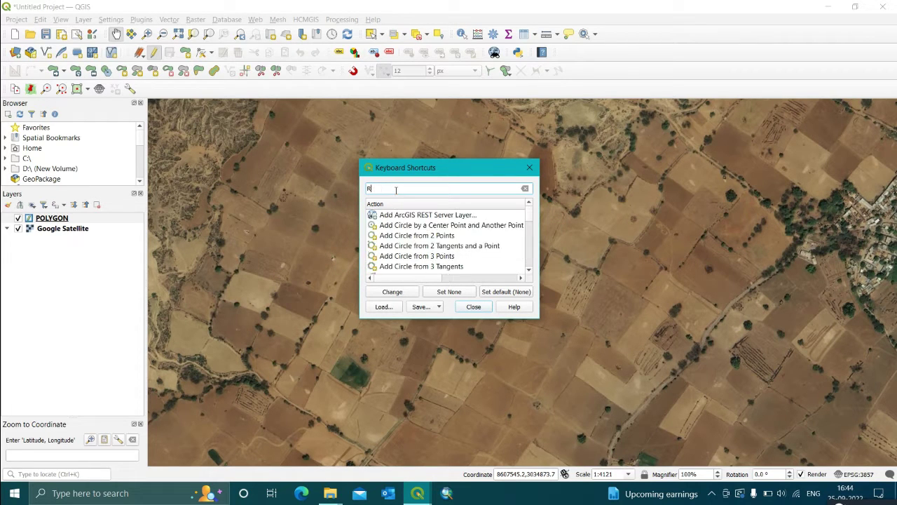
{"action": "type", "text": "TRAC"}
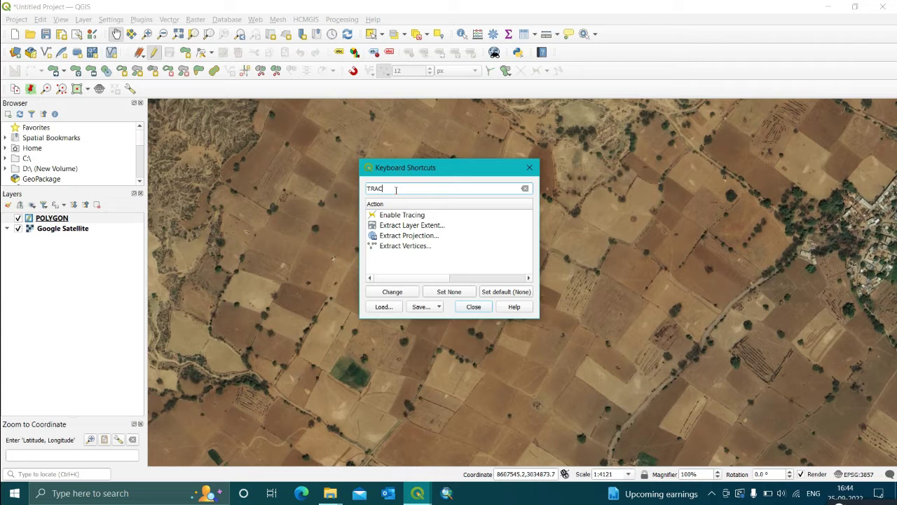
{"action": "left_click", "coordinate": [401, 217]}
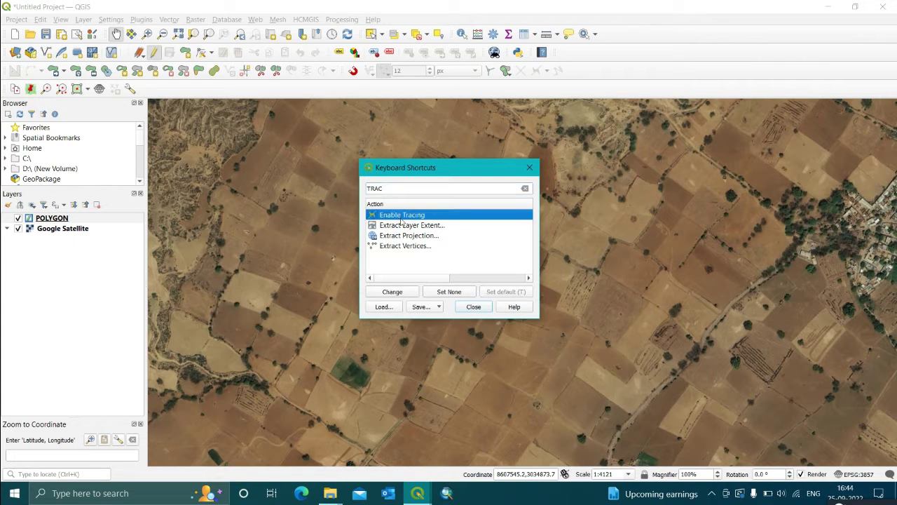
{"action": "left_click", "coordinate": [410, 293]}
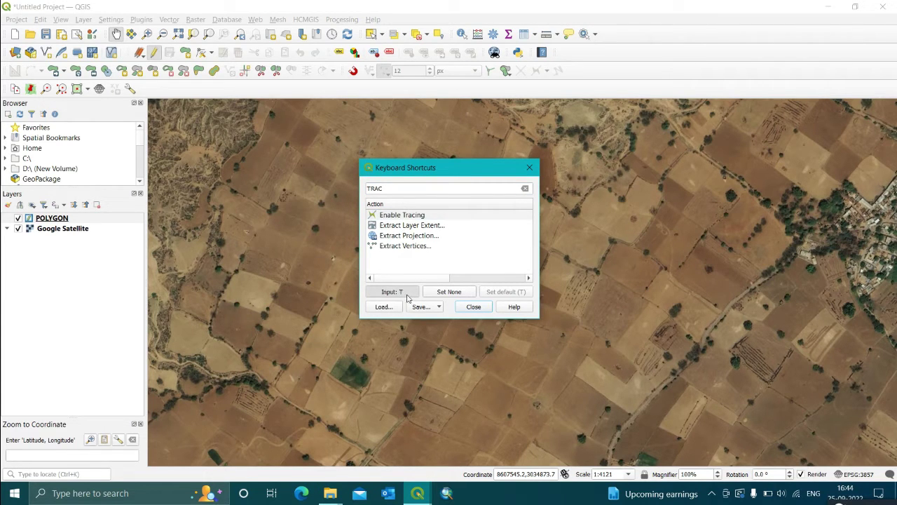
{"action": "left_click", "coordinate": [398, 294]}
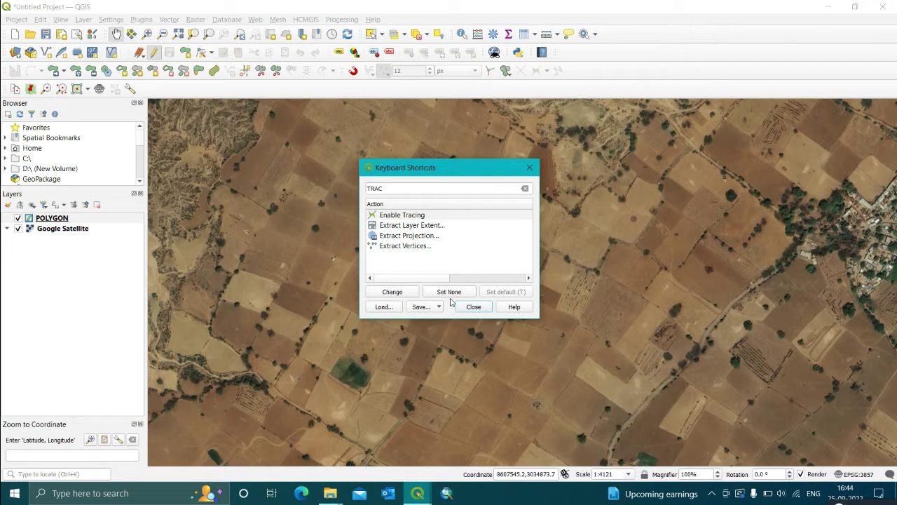
{"action": "left_click", "coordinate": [471, 306]}
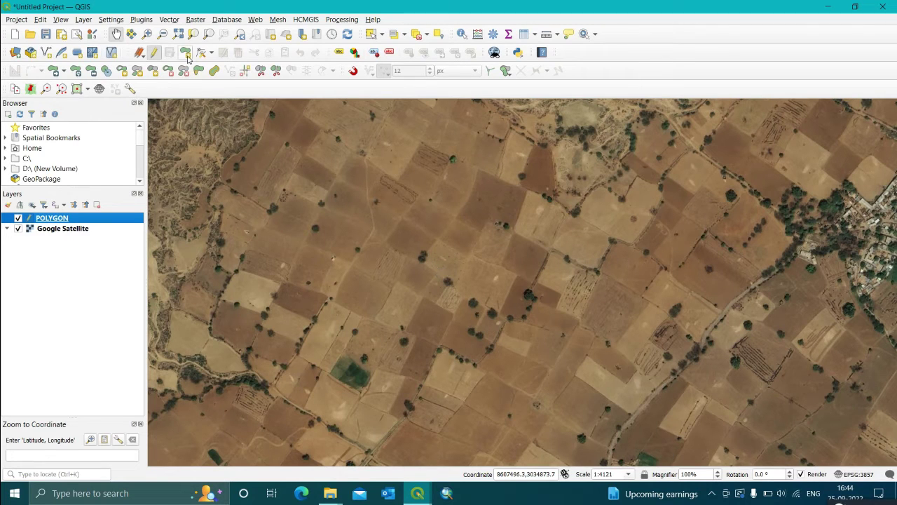
- Digitize one large polygon around the block of fields, following the tree-lined boundary, the parcel edges and the road
{"action": "key", "text": "ctrl+period"}
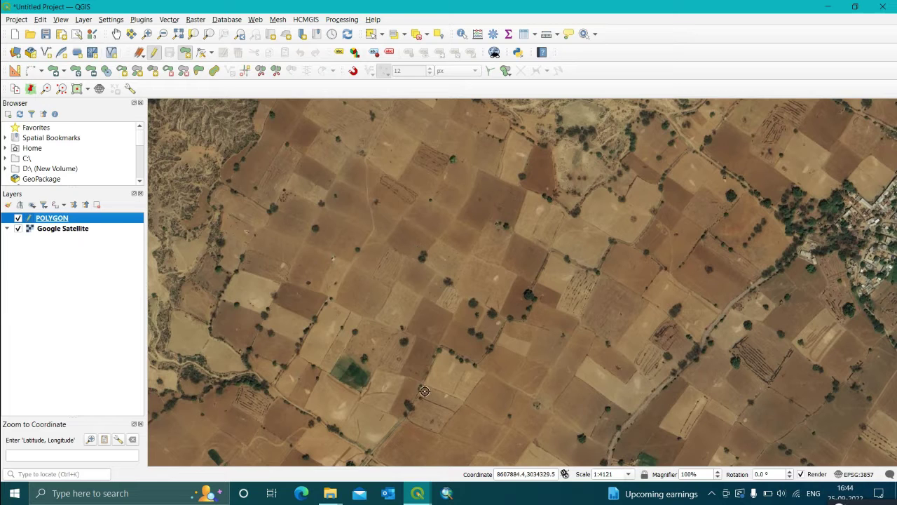
{"action": "left_click_drag", "start_coordinate": [424, 391], "coordinate": [430, 372]}
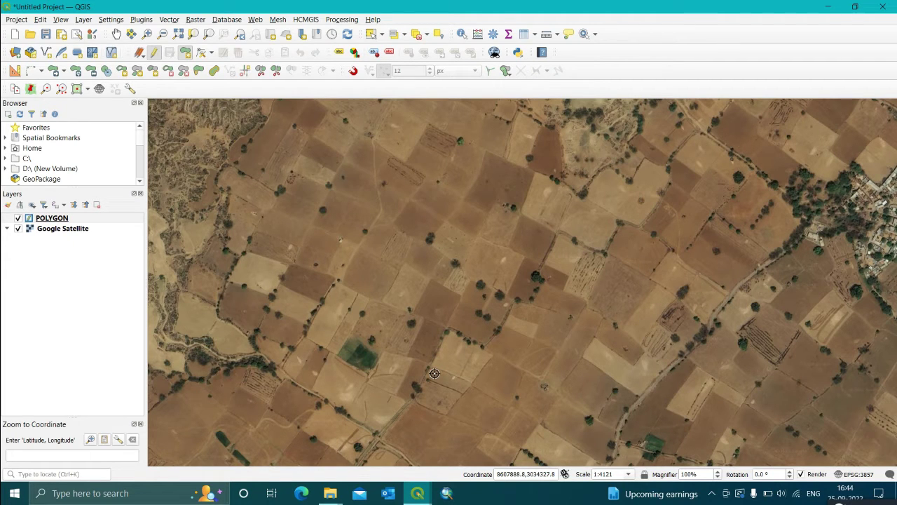
{"action": "scroll", "coordinate": [568, 431], "scroll_direction": "up", "scroll_amount": 2}
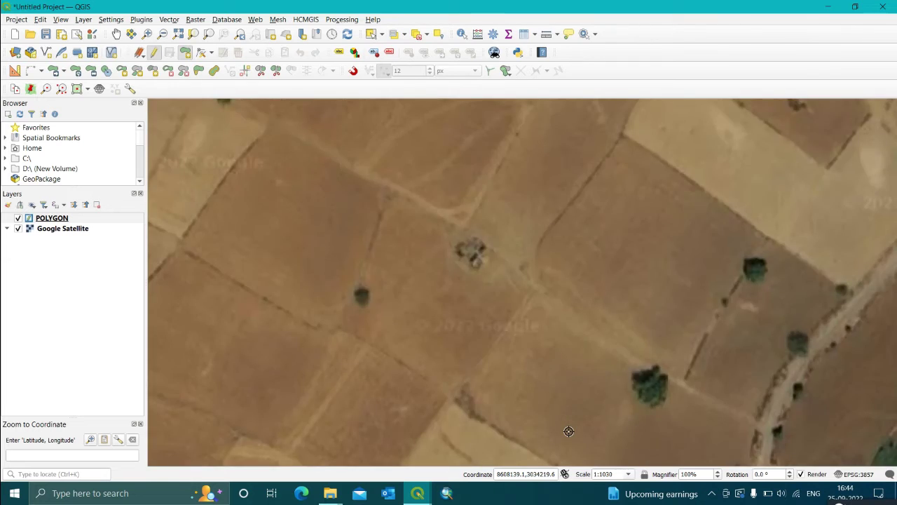
{"action": "scroll", "coordinate": [569, 431], "scroll_direction": "down", "scroll_amount": 3}
{"action": "scroll", "coordinate": [514, 297], "scroll_direction": "up", "scroll_amount": 2}
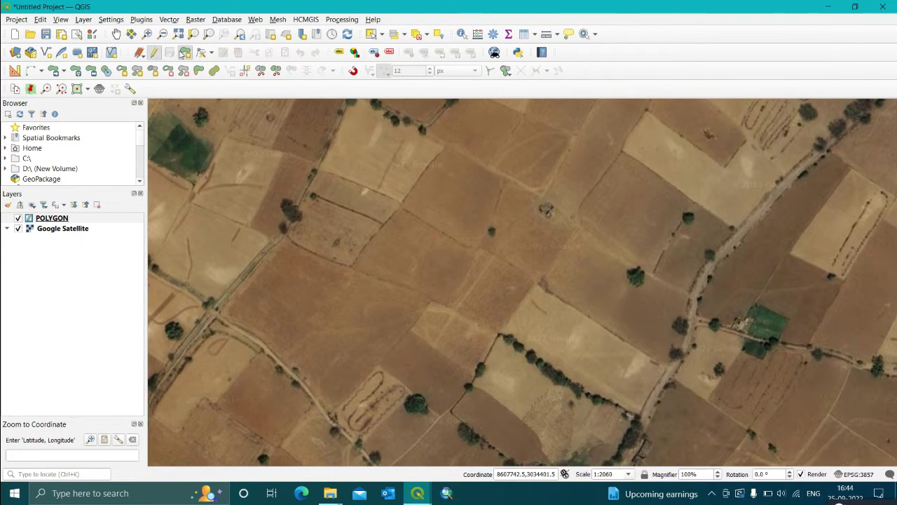
{"action": "left_click", "coordinate": [184, 53]}
{"action": "left_click", "coordinate": [499, 332]}
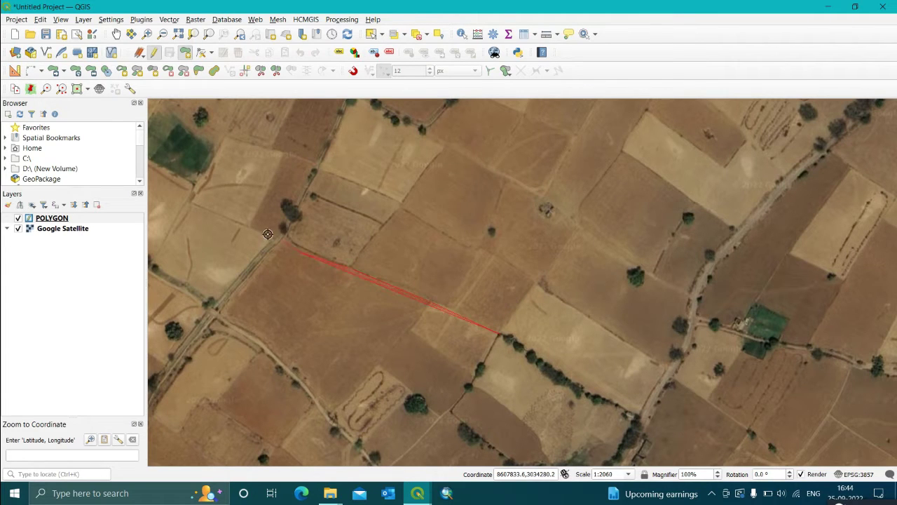
{"action": "left_click", "coordinate": [285, 236]}
{"action": "left_click_drag", "start_coordinate": [341, 162], "coordinate": [301, 299]}
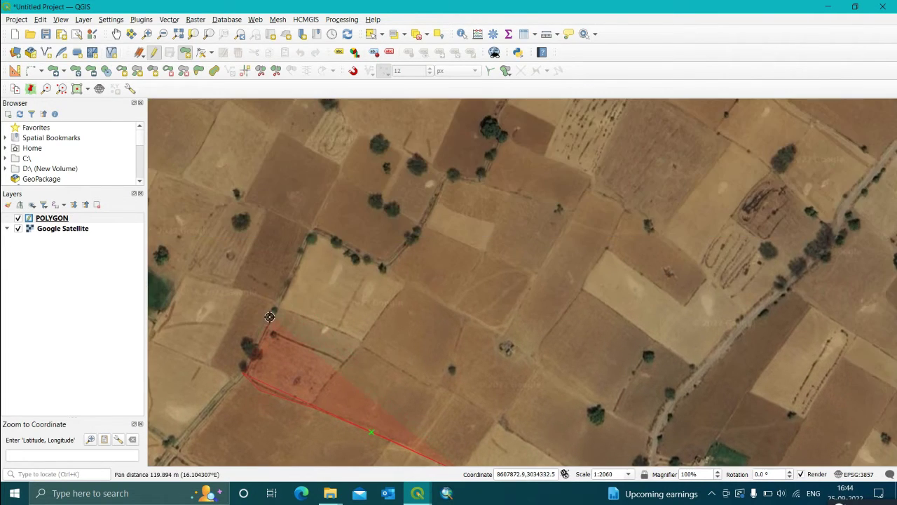
{"action": "left_click", "coordinate": [309, 237]}
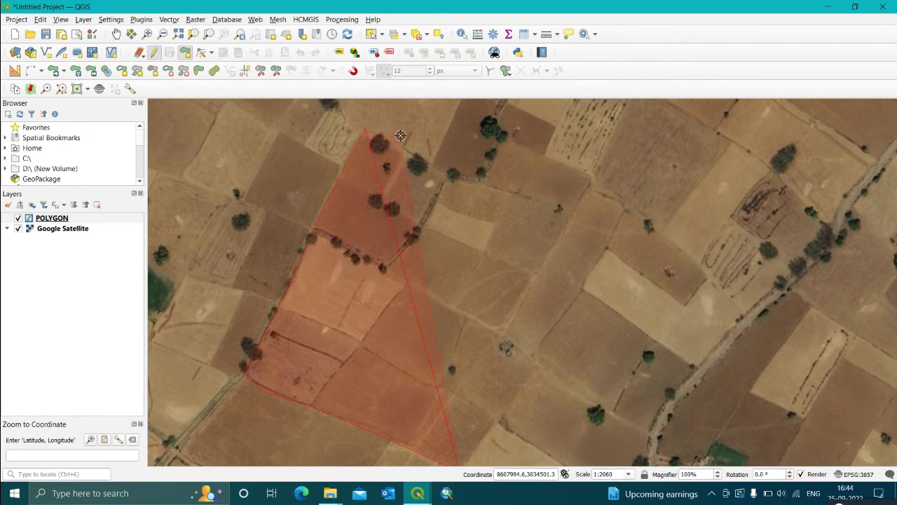
{"action": "left_click_drag", "start_coordinate": [400, 136], "coordinate": [365, 327]}
{"action": "left_click", "coordinate": [397, 342]}
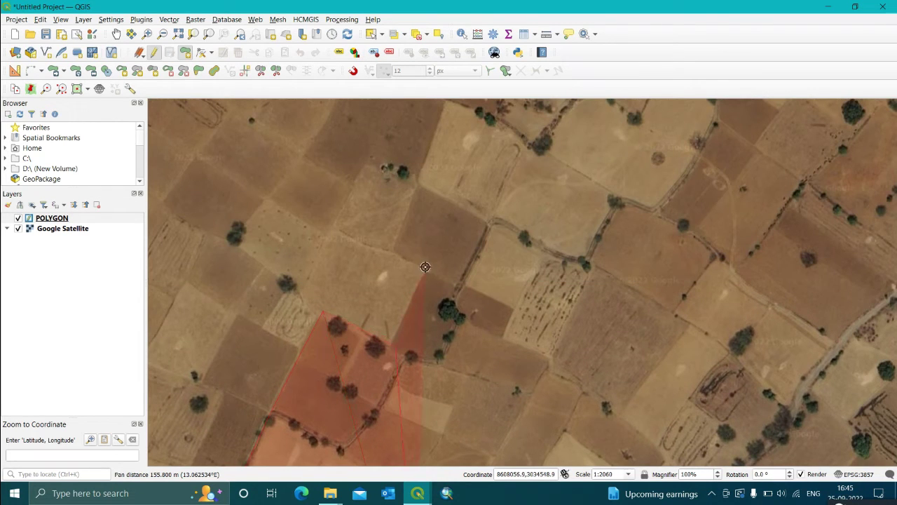
{"action": "left_click", "coordinate": [390, 248]}
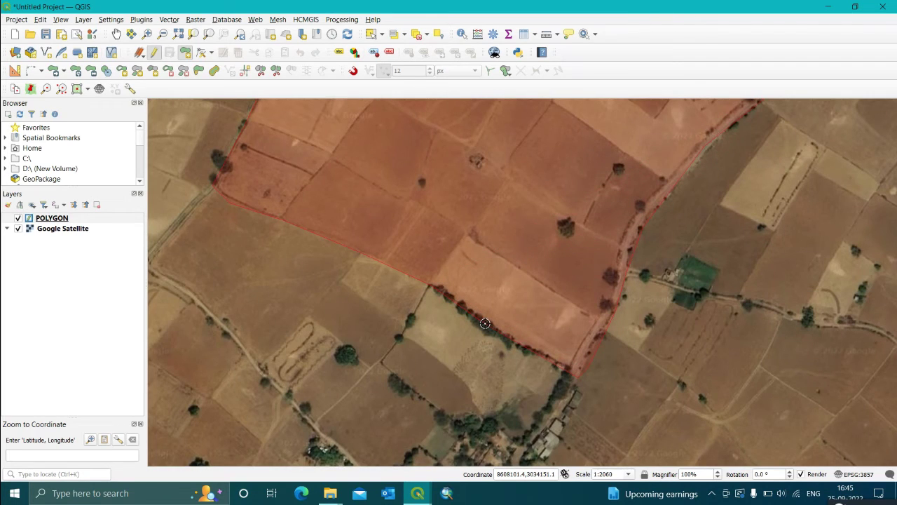
- Complete the field block polygon and accept its feature attributes with the id left as NULL
{"action": "right_click", "coordinate": [485, 323]}
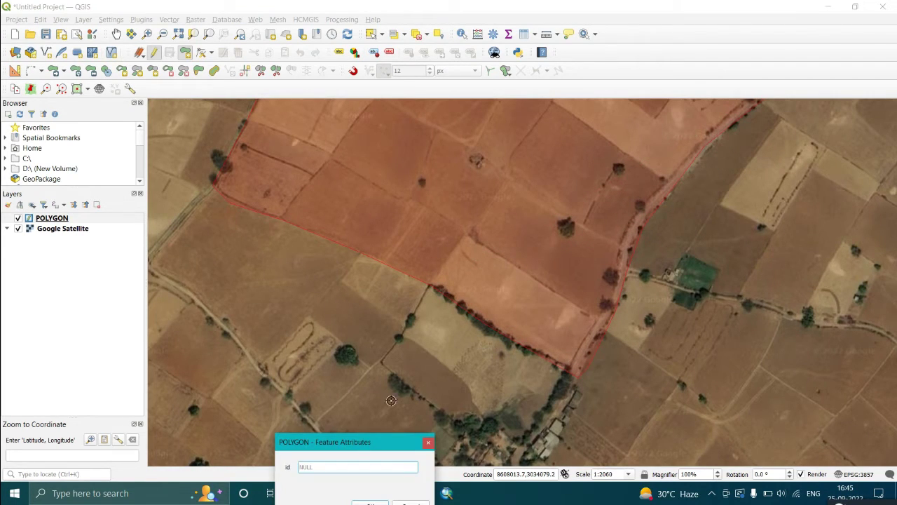
{"action": "left_click_drag", "start_coordinate": [354, 438], "coordinate": [374, 228]}
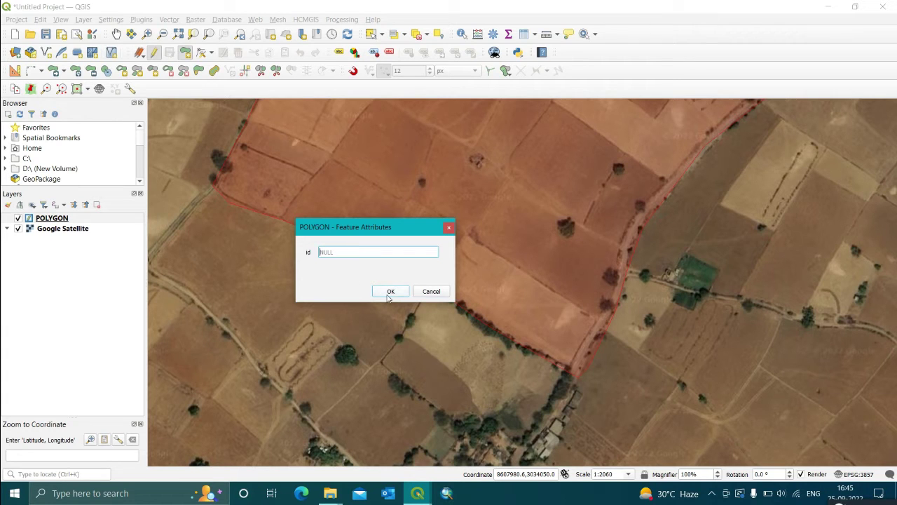
{"action": "left_click", "coordinate": [390, 293]}
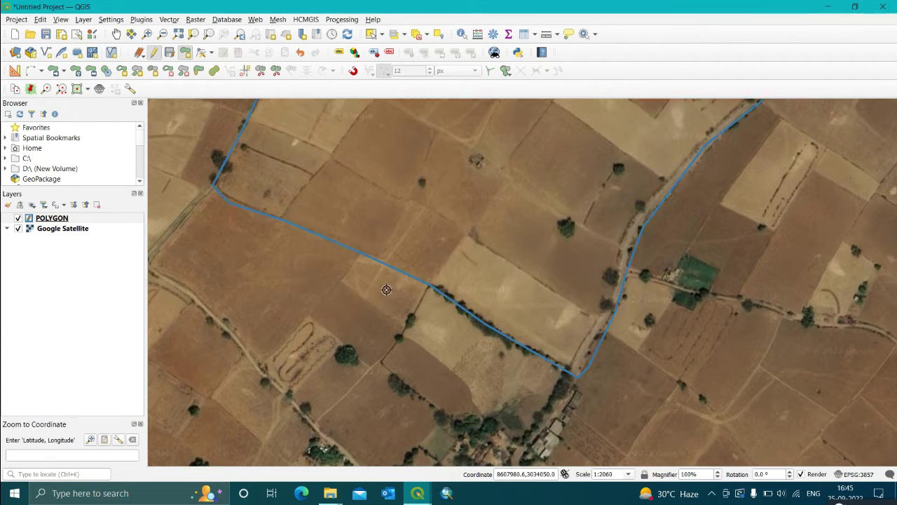
- Check that the Advanced Digitizing Toolbar is shown and activate the Split Features tool for the digitized polygon
{"action": "left_click_drag", "start_coordinate": [512, 213], "coordinate": [410, 304]}
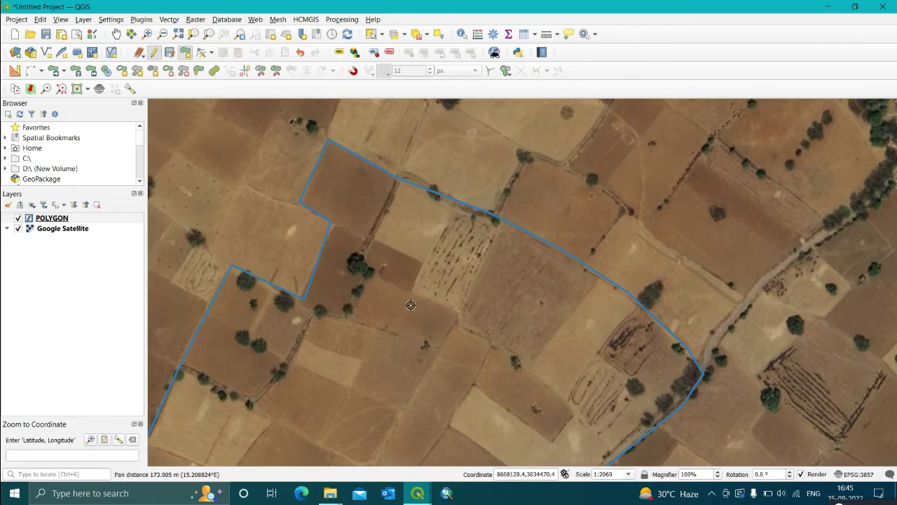
{"action": "scroll", "coordinate": [329, 195], "scroll_direction": "up", "scroll_amount": 1}
{"action": "scroll", "coordinate": [337, 191], "scroll_direction": "down", "scroll_amount": 3}
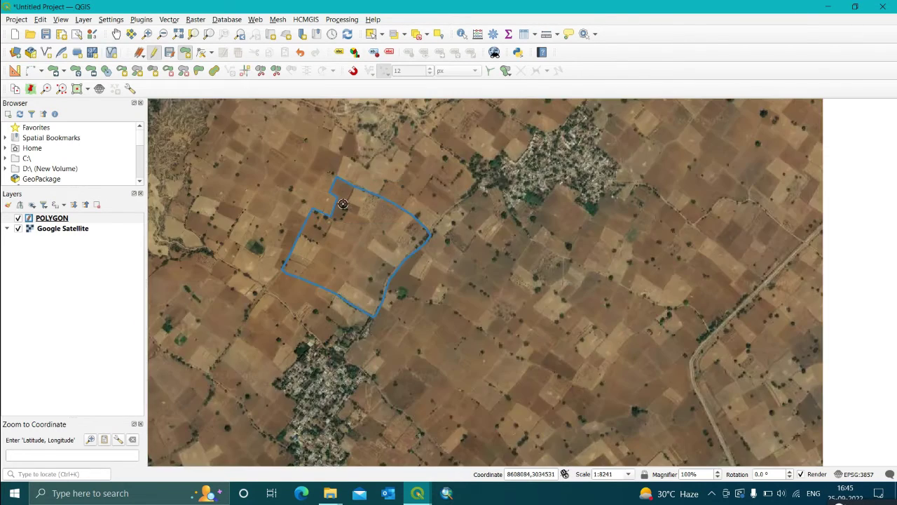
{"action": "scroll", "coordinate": [330, 223], "scroll_direction": "up", "scroll_amount": 2}
{"action": "left_click_drag", "start_coordinate": [440, 217], "coordinate": [438, 280]}
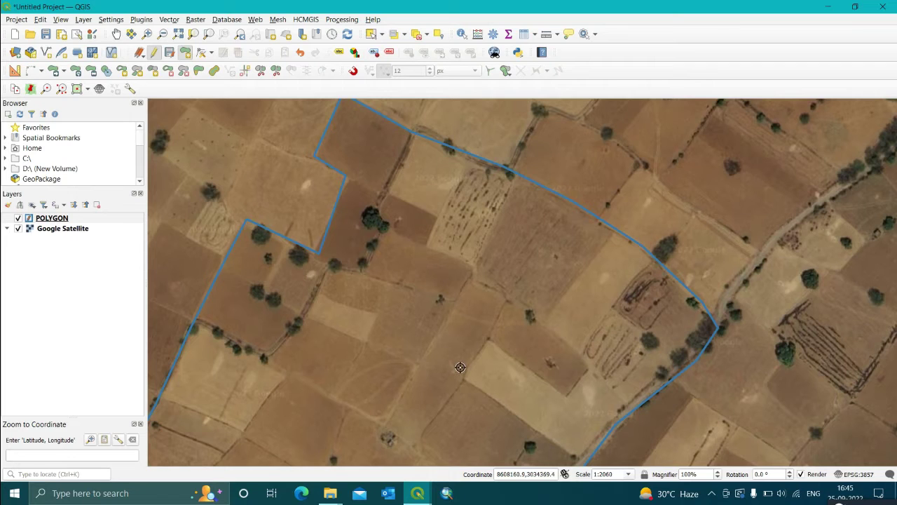
{"action": "left_click_drag", "start_coordinate": [377, 169], "coordinate": [393, 231]}
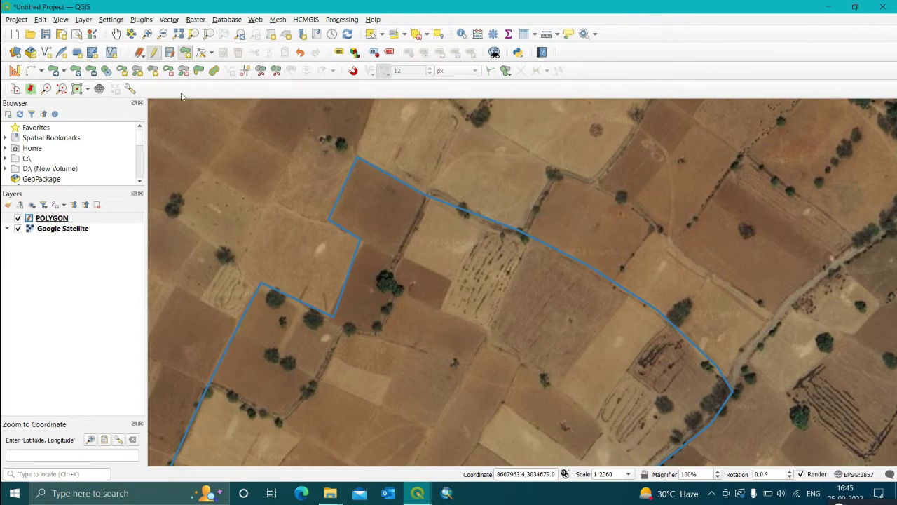
{"action": "right_click", "coordinate": [700, 57]}
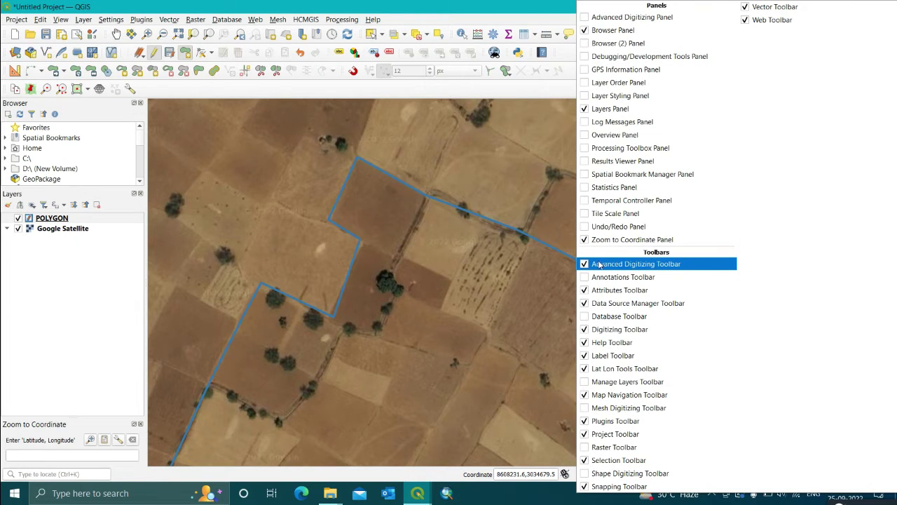
{"action": "left_click", "coordinate": [260, 73]}
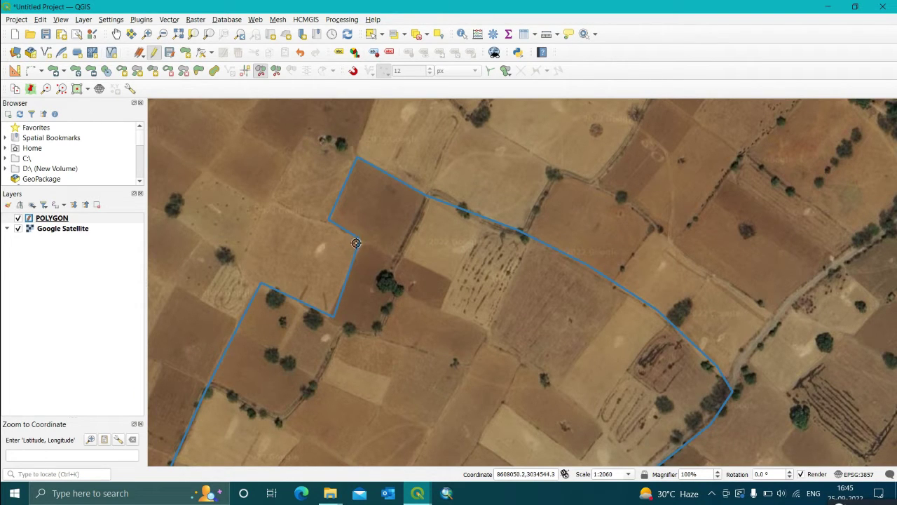
- Check that the Snapping Toolbar is shown and enable snapping for splitting from the polygon's corners
{"action": "left_click_drag", "start_coordinate": [356, 242], "coordinate": [360, 238]}
{"action": "right_click", "coordinate": [676, 70]}
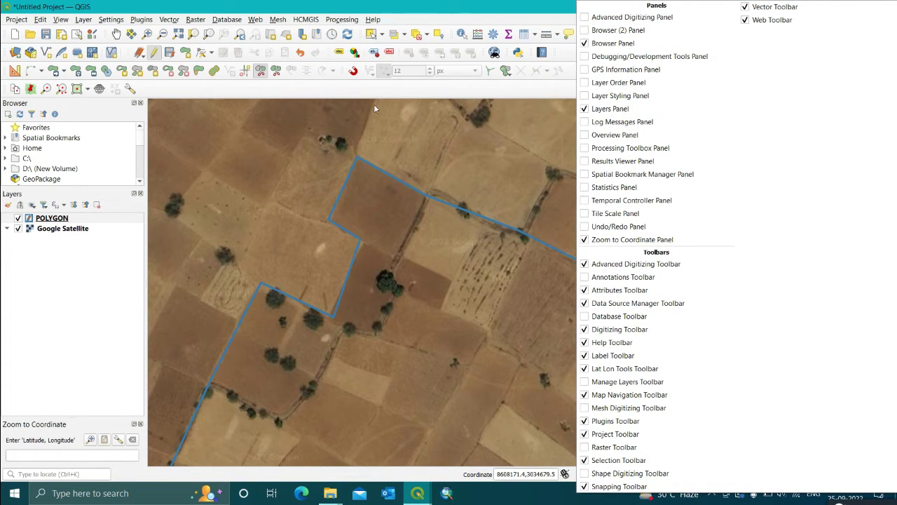
{"action": "left_click", "coordinate": [355, 75]}
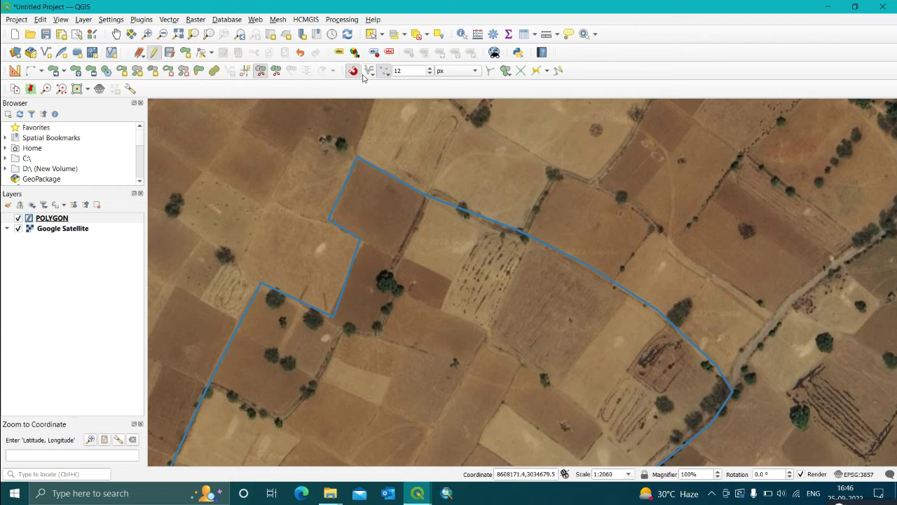
- Set snapping to Segment and split off the dark field at the polygon's northwestern tip along its southern and eastern edges
{"action": "left_click", "coordinate": [386, 72]}
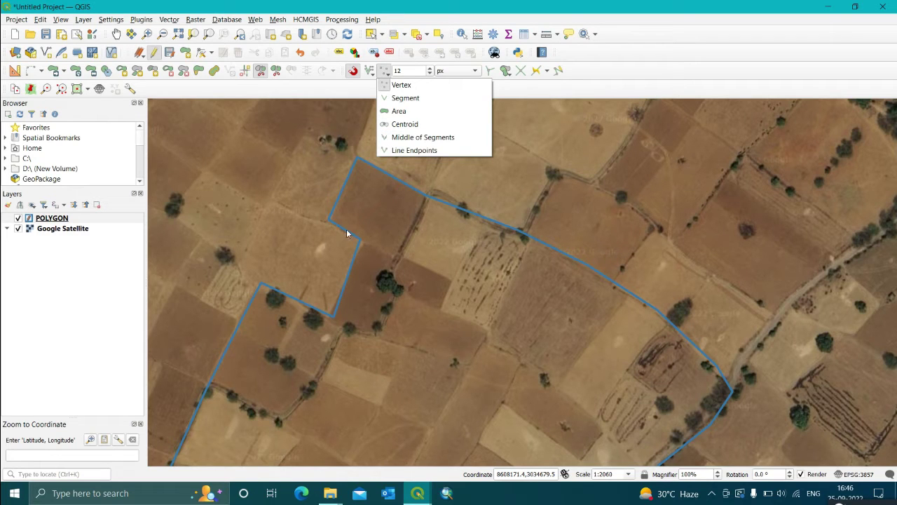
{"action": "left_click", "coordinate": [415, 104]}
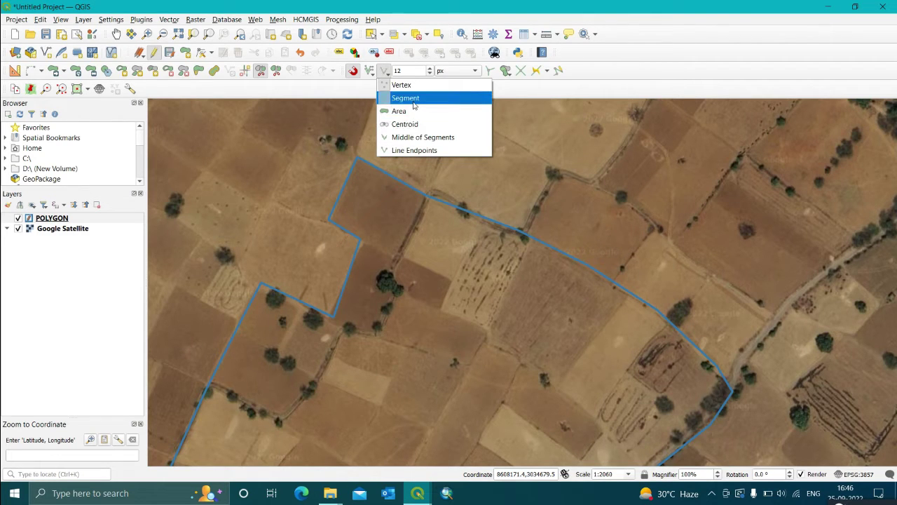
{"action": "left_click", "coordinate": [361, 239]}
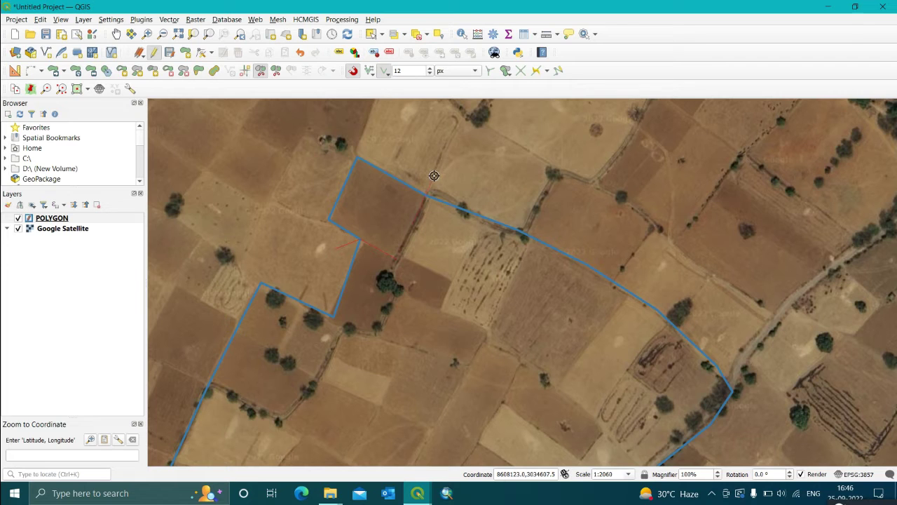
- Split off the light field just east of the dark northwestern parcel, following its southern and eastern edges
{"action": "left_click_drag", "start_coordinate": [421, 321], "coordinate": [429, 233]}
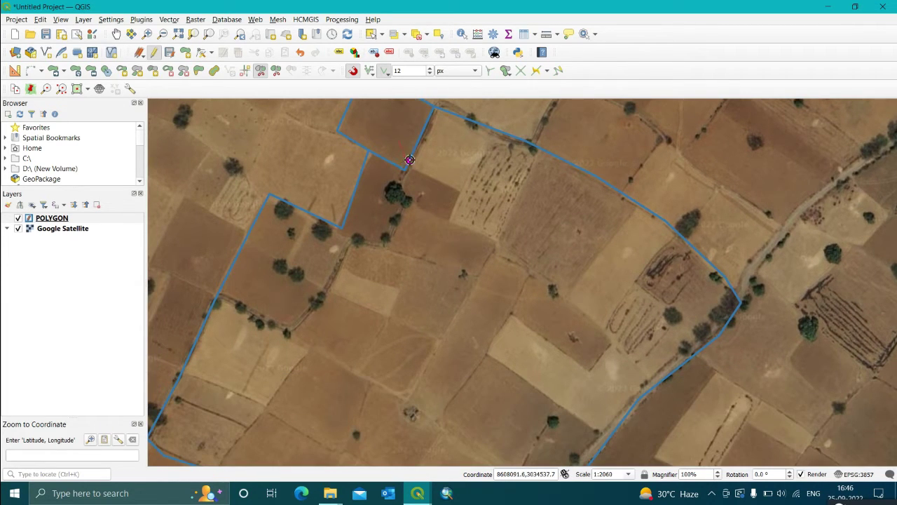
{"action": "left_click", "coordinate": [409, 159]}
{"action": "left_click", "coordinate": [404, 169]}
{"action": "left_click", "coordinate": [459, 188]}
{"action": "left_click", "coordinate": [502, 112]}
{"action": "right_click", "coordinate": [502, 112]}
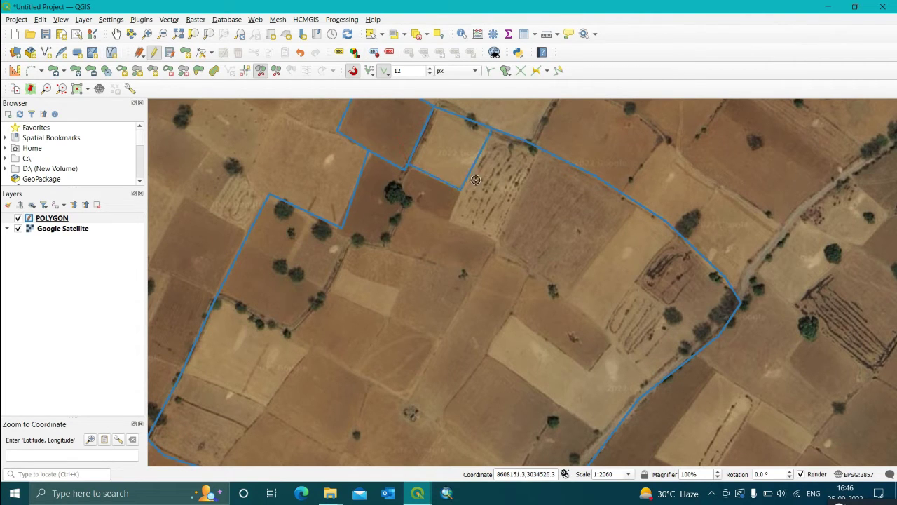
- Split off the streaked field east of the light parcel, following its western, southern and eastern edges
{"action": "left_click", "coordinate": [448, 168]}
{"action": "left_click", "coordinate": [459, 188]}
{"action": "left_click", "coordinate": [450, 220]}
{"action": "left_click", "coordinate": [499, 239]}
{"action": "left_click", "coordinate": [546, 135]}
{"action": "right_click", "coordinate": [546, 135]}
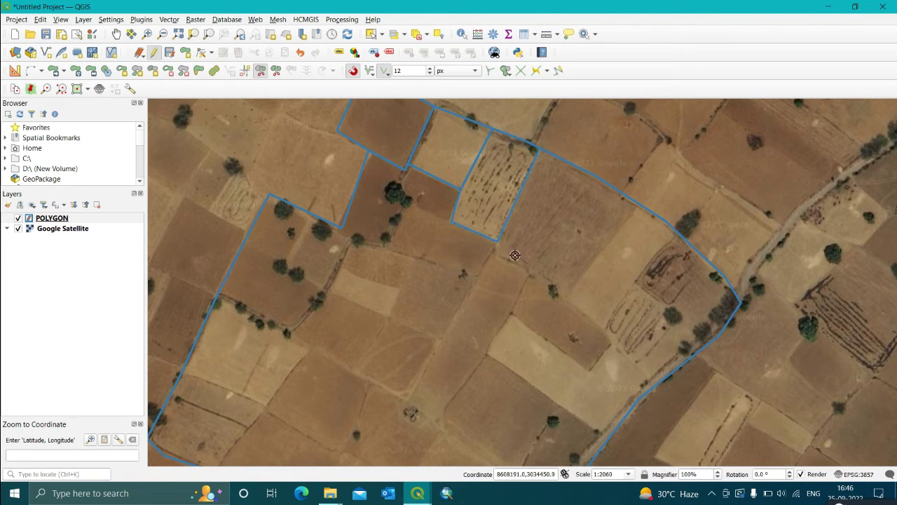
- Extend the polygon's northeastern boundary with Reshape Features to take in the fields between the northern edge and the road
{"action": "left_click_drag", "start_coordinate": [520, 263], "coordinate": [512, 288]}
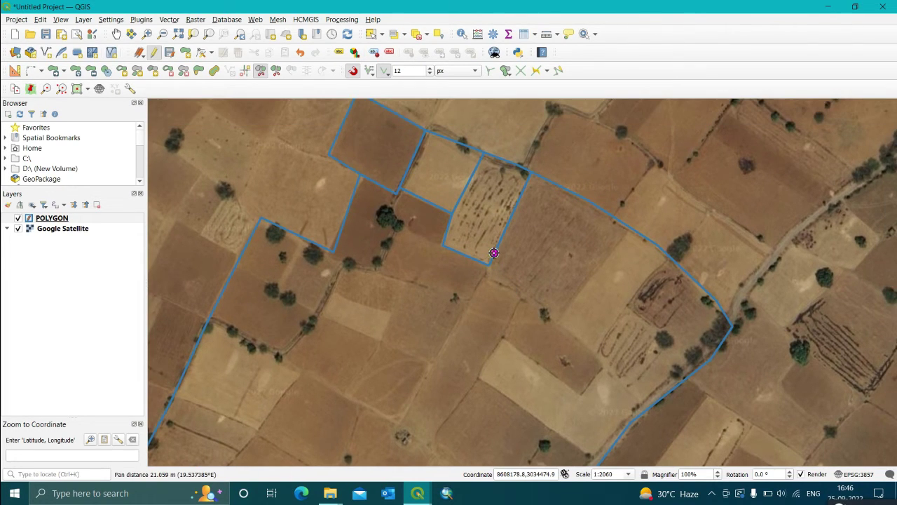
{"action": "scroll", "coordinate": [481, 261], "scroll_direction": "up", "scroll_amount": 1}
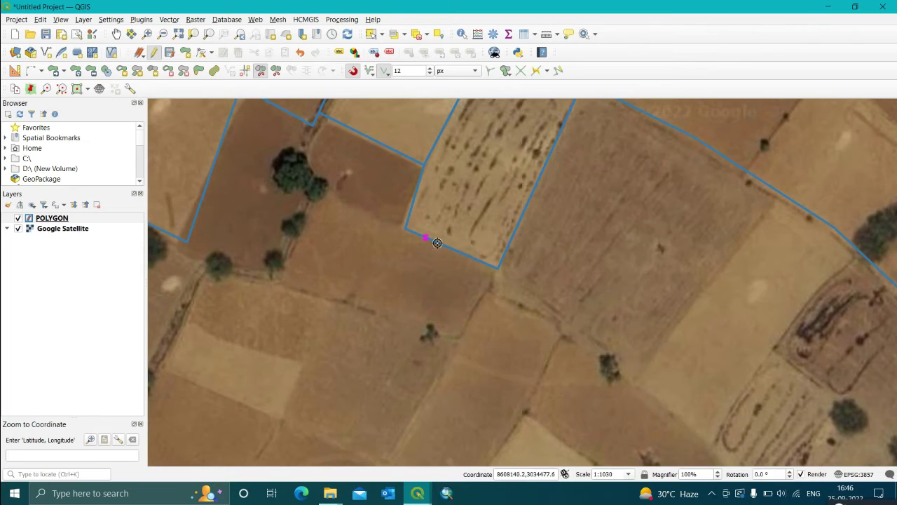
{"action": "left_click", "coordinate": [199, 73]}
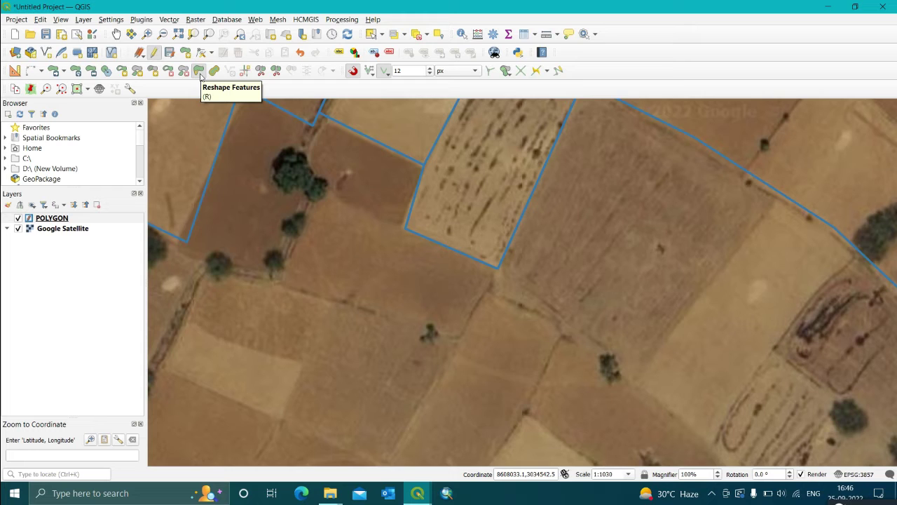
{"action": "left_click", "coordinate": [199, 74]}
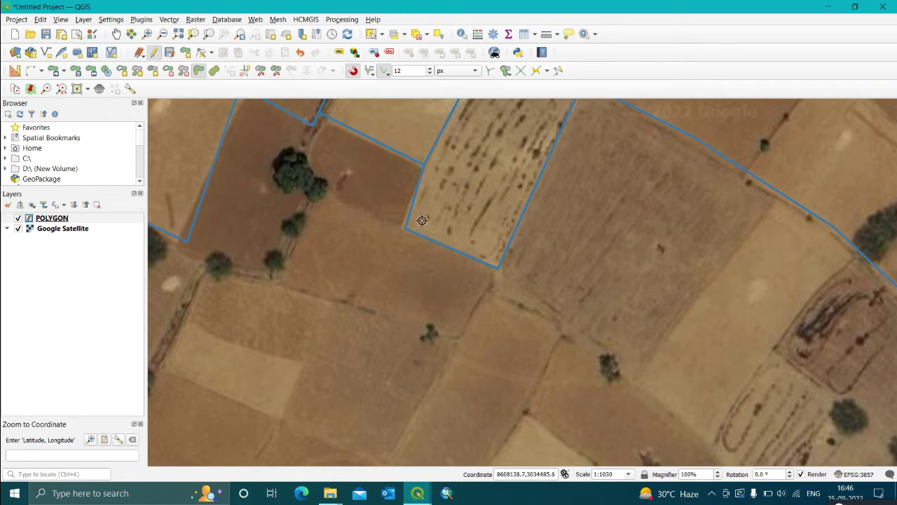
{"action": "scroll", "coordinate": [428, 215], "scroll_direction": "down", "scroll_amount": 1}
{"action": "scroll", "coordinate": [421, 219], "scroll_direction": "up", "scroll_amount": 1}
{"action": "scroll", "coordinate": [415, 224], "scroll_direction": "down", "scroll_amount": 1}
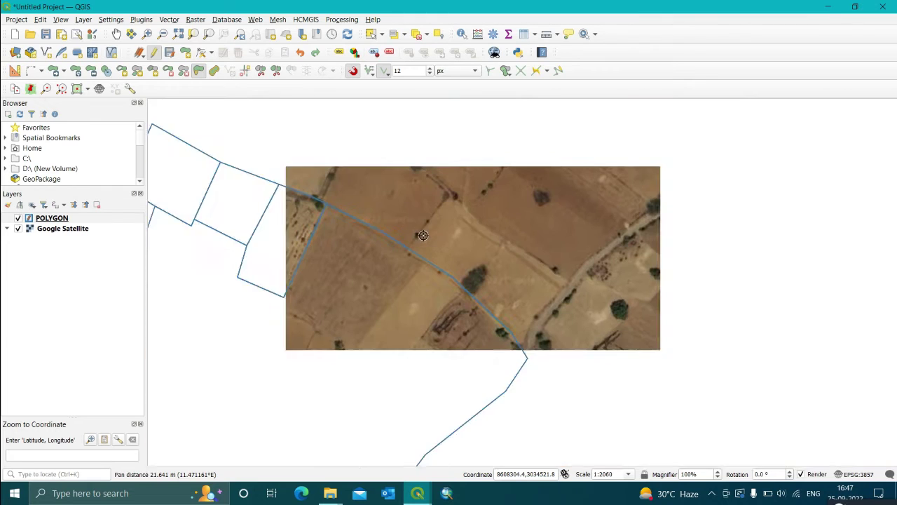
{"action": "scroll", "coordinate": [419, 249], "scroll_direction": "up", "scroll_amount": 1}
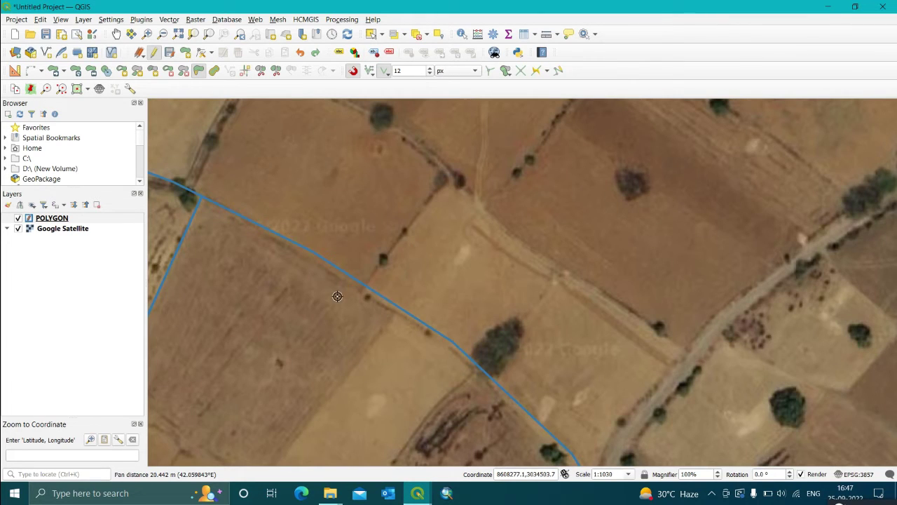
{"action": "left_click", "coordinate": [447, 173]}
{"action": "left_click_drag", "start_coordinate": [669, 362], "coordinate": [709, 230]}
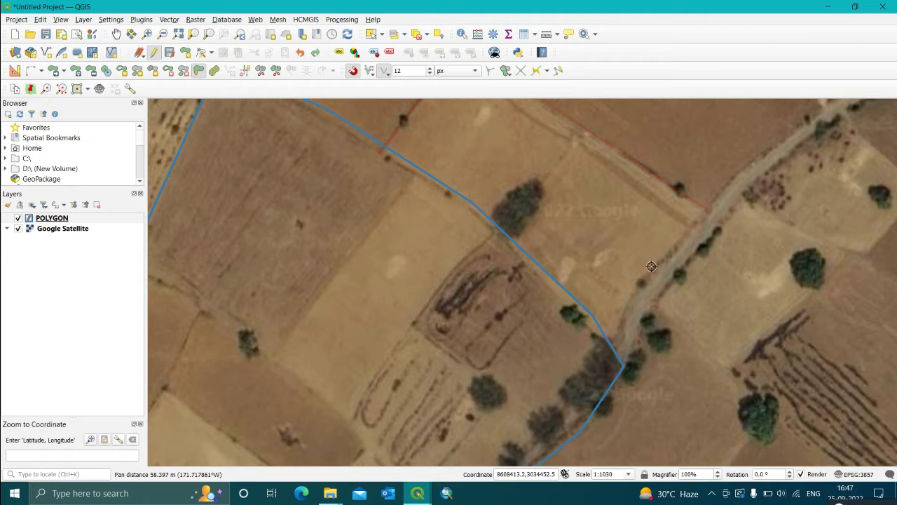
{"action": "right_click", "coordinate": [579, 380]}
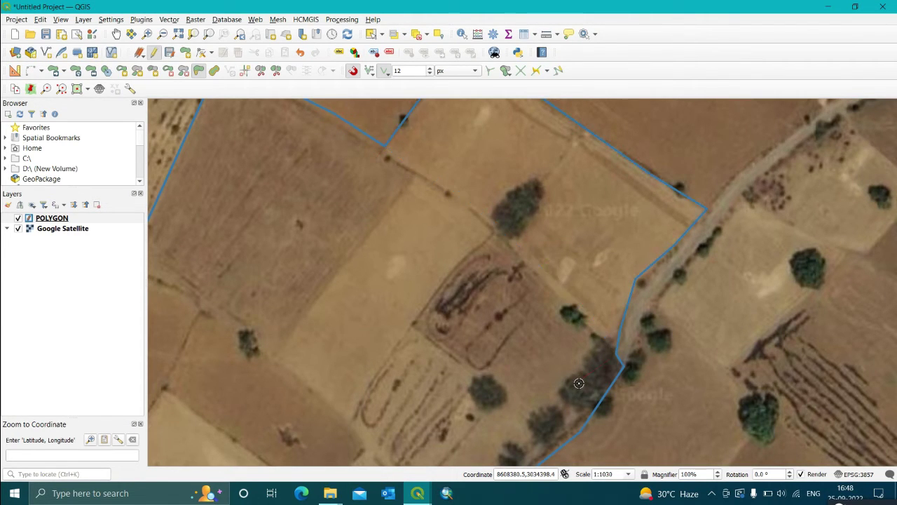
{"action": "scroll", "coordinate": [563, 254], "scroll_direction": "down", "scroll_amount": 2}
{"action": "left_click_drag", "start_coordinate": [517, 250], "coordinate": [521, 297]}
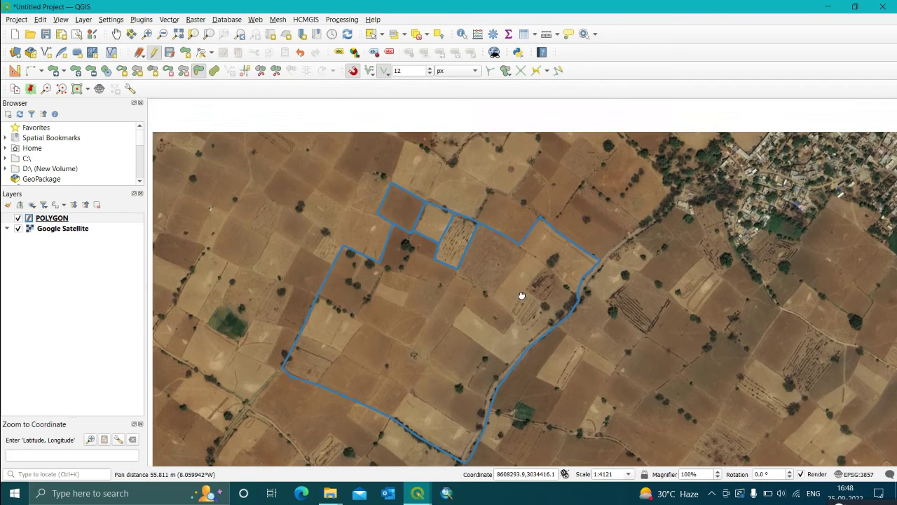
- Add a narrow rectangular ring inside the large polygon around the row of trees near its western edge
{"action": "scroll", "coordinate": [520, 296], "scroll_direction": "up", "scroll_amount": 1}
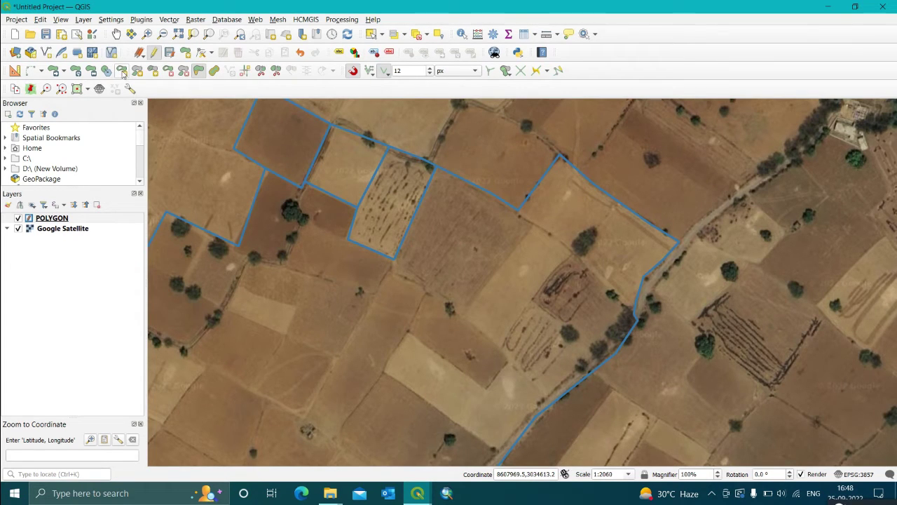
{"action": "left_click_drag", "start_coordinate": [371, 339], "coordinate": [460, 241]}
{"action": "left_click_drag", "start_coordinate": [399, 329], "coordinate": [421, 306]}
{"action": "scroll", "coordinate": [414, 308], "scroll_direction": "down", "scroll_amount": 3}
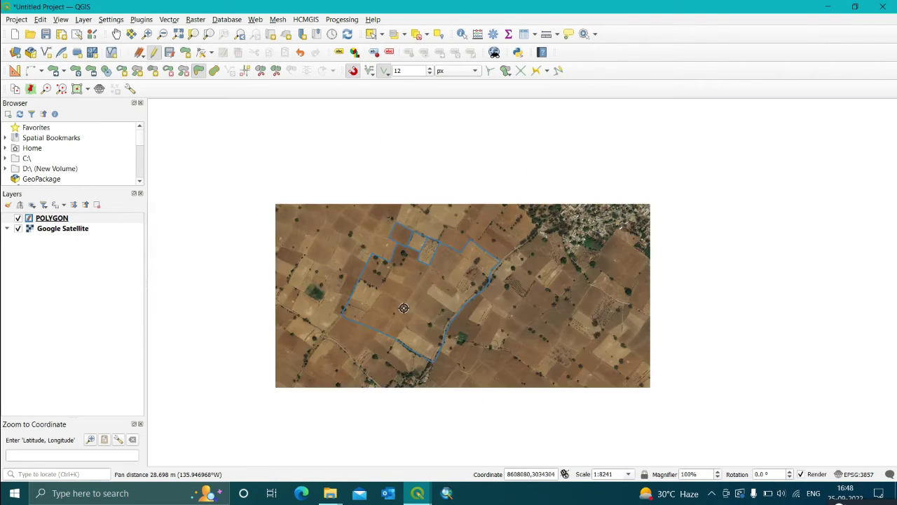
{"action": "scroll", "coordinate": [409, 341], "scroll_direction": "up", "scroll_amount": 4}
{"action": "scroll", "coordinate": [409, 341], "scroll_direction": "down", "scroll_amount": 2}
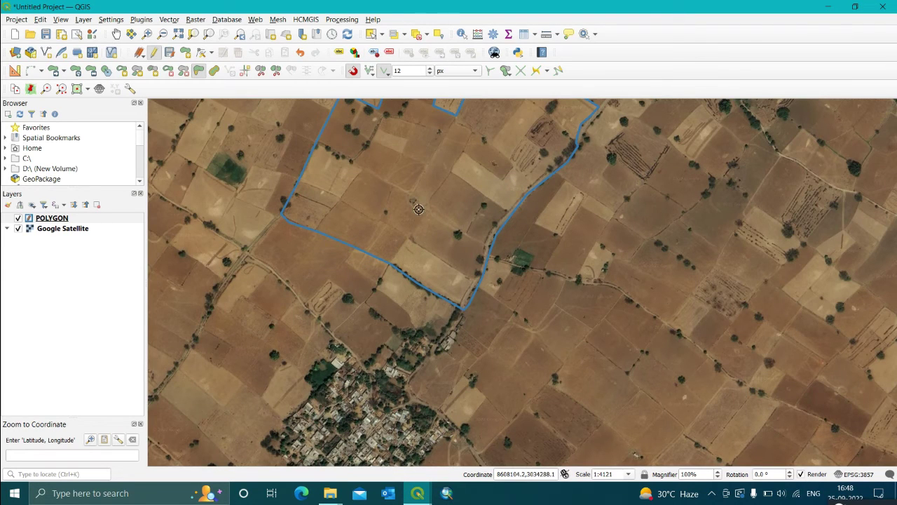
{"action": "left_click_drag", "start_coordinate": [420, 203], "coordinate": [426, 302]}
{"action": "scroll", "coordinate": [326, 239], "scroll_direction": "up", "scroll_amount": 2}
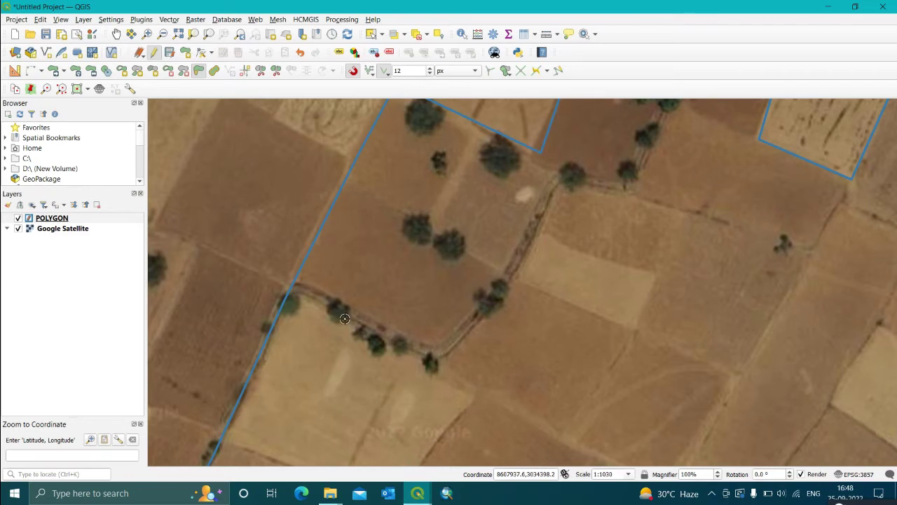
{"action": "left_click_drag", "start_coordinate": [336, 312], "coordinate": [380, 231]}
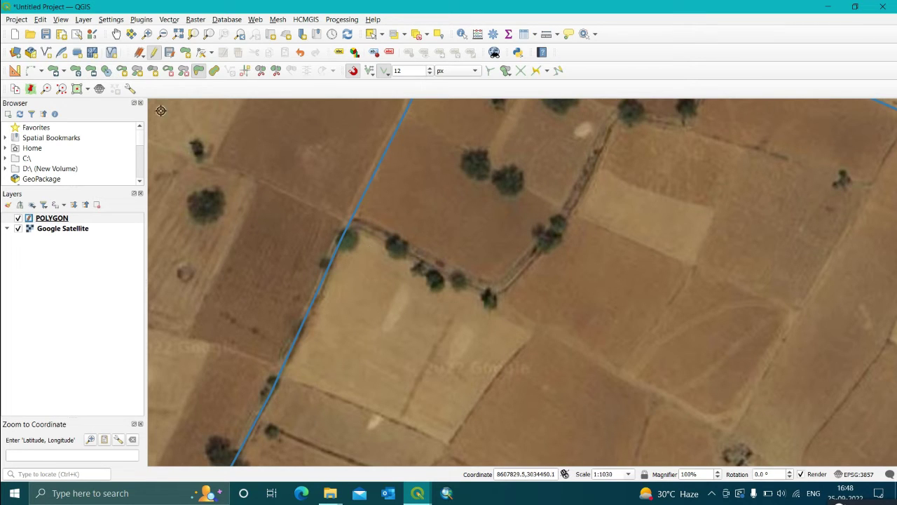
{"action": "left_click", "coordinate": [376, 242]}
{"action": "left_click", "coordinate": [506, 284]}
{"action": "left_click", "coordinate": [492, 313]}
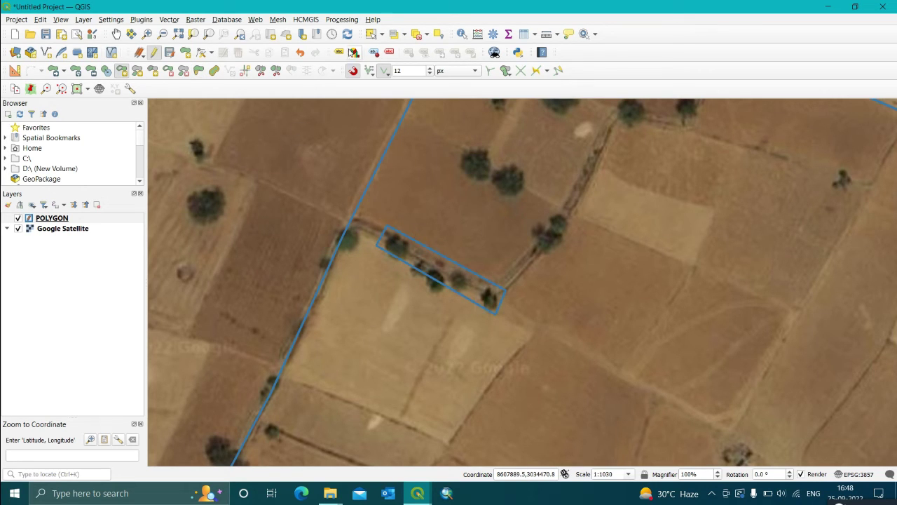
- Select the large polygon to check the ring cut into it, and clear the selection
{"action": "left_click", "coordinate": [371, 34]}
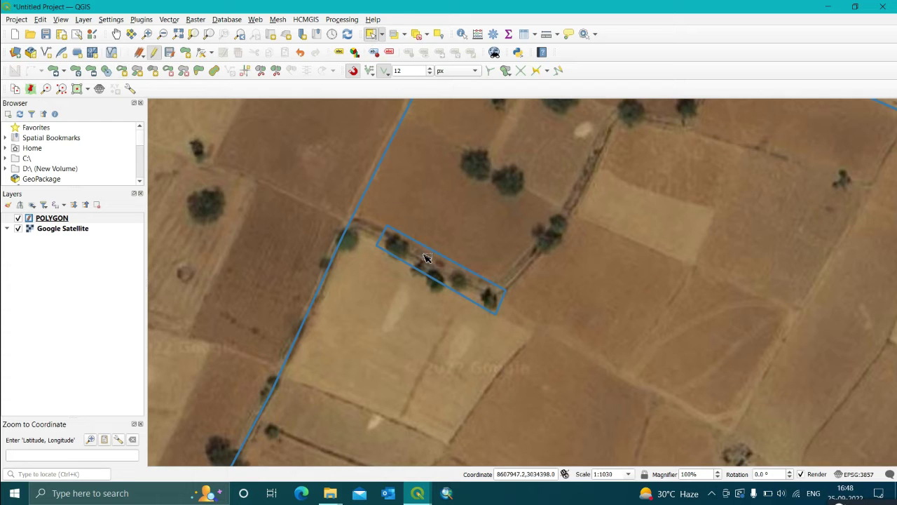
{"action": "left_click", "coordinate": [451, 233]}
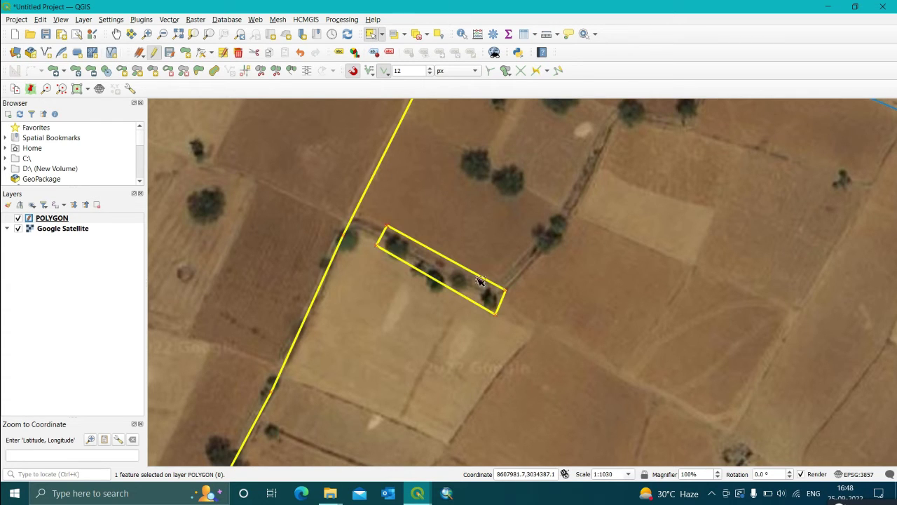
{"action": "scroll", "coordinate": [480, 280], "scroll_direction": "down", "scroll_amount": 2}
{"action": "scroll", "coordinate": [540, 276], "scroll_direction": "up", "scroll_amount": 2}
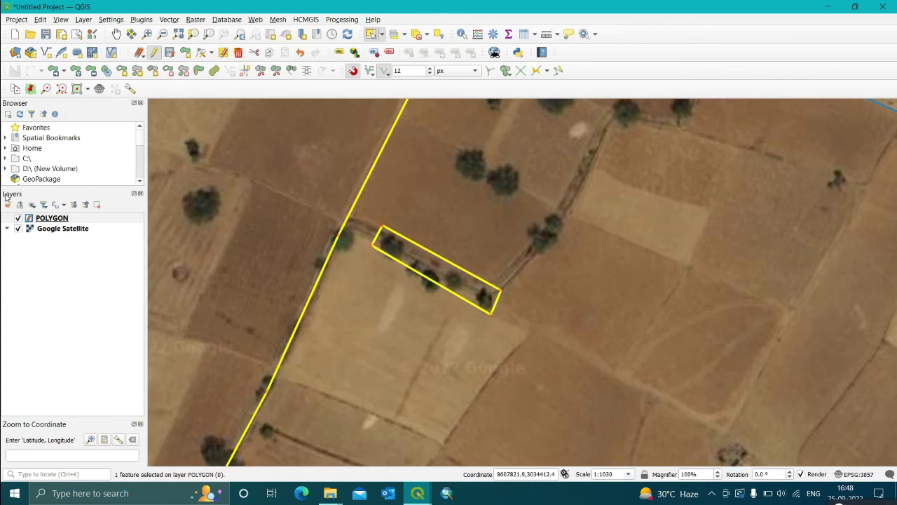
{"action": "left_click", "coordinate": [283, 246]}
{"action": "scroll", "coordinate": [363, 243], "scroll_direction": "down", "scroll_amount": 1}
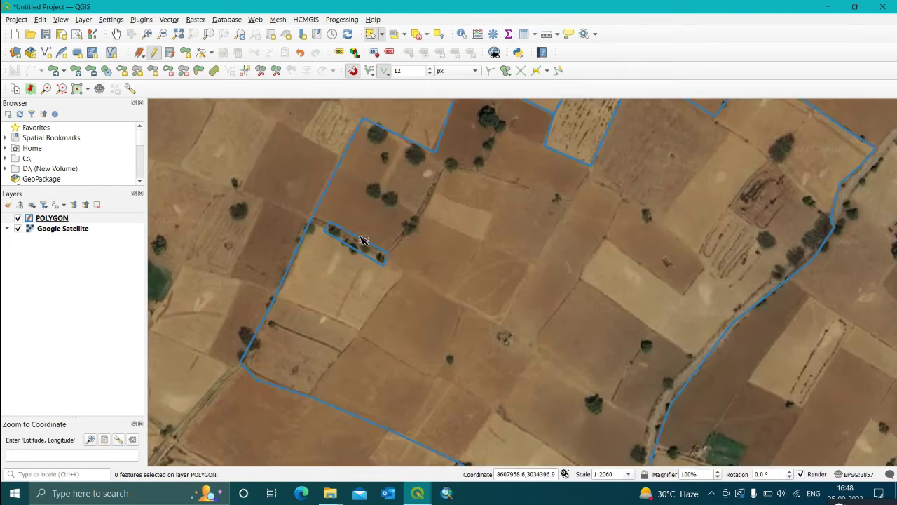
{"action": "scroll", "coordinate": [356, 234], "scroll_direction": "up", "scroll_amount": 2}
{"action": "scroll", "coordinate": [333, 261], "scroll_direction": "down", "scroll_amount": 1}
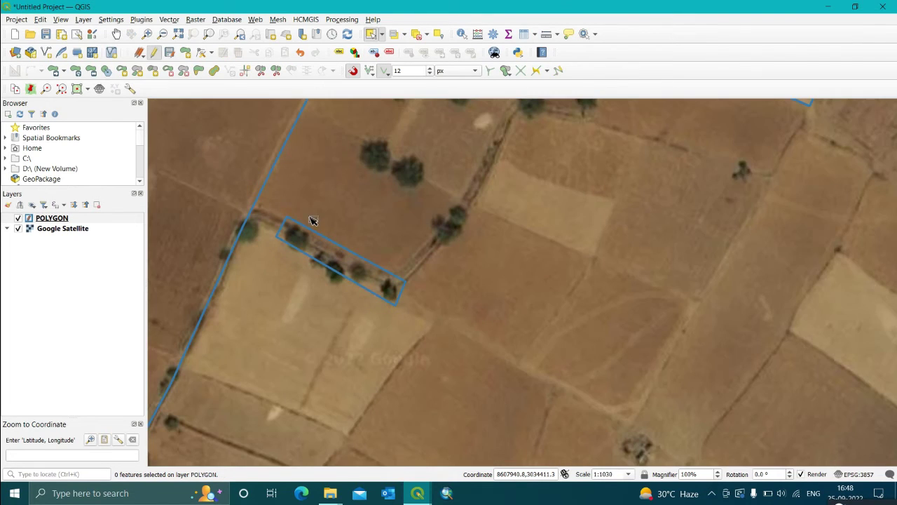
- Delete the ring around the row of trees from the large polygon
{"action": "left_click", "coordinate": [169, 72]}
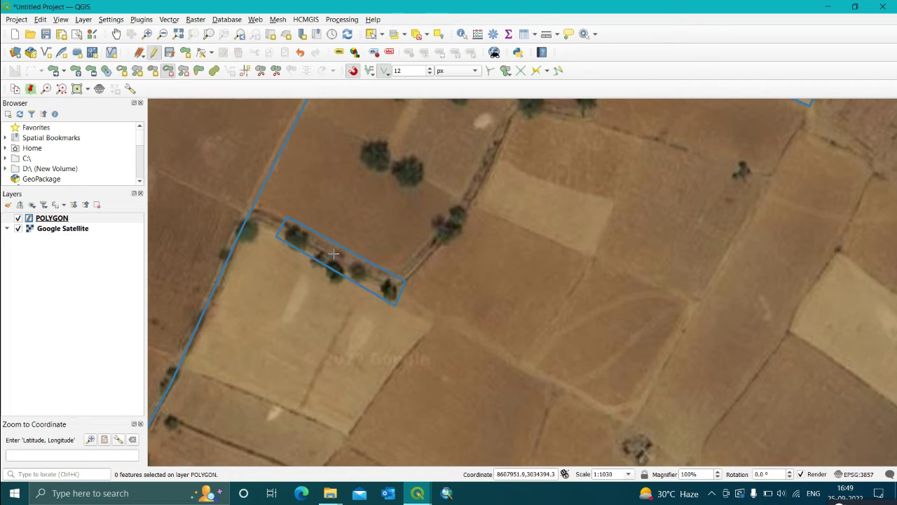
{"action": "left_click", "coordinate": [333, 253]}
{"action": "scroll", "coordinate": [259, 259], "scroll_direction": "down", "scroll_amount": 2}
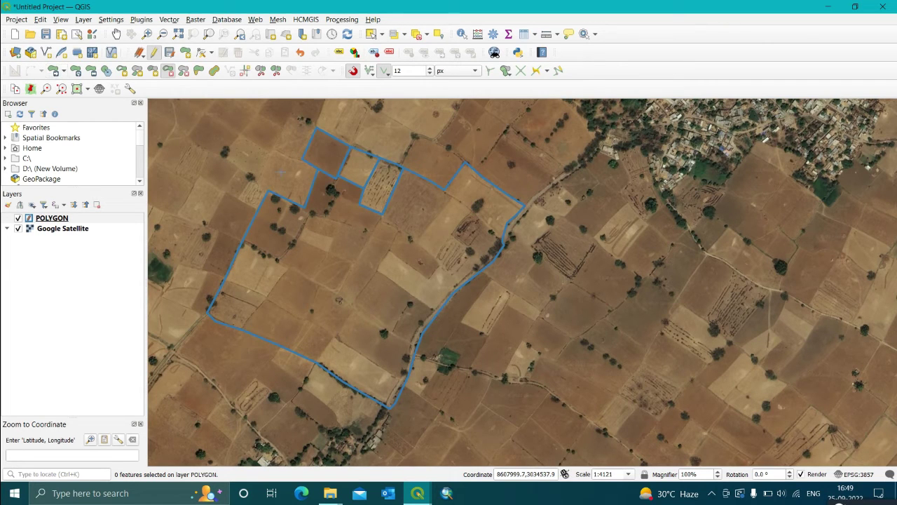
- Digitize a separate four-cornered polygon around the brown field northwest of the block, west of the dirt track, and accept its attributes
{"action": "left_click_drag", "start_coordinate": [382, 126], "coordinate": [374, 326]}
{"action": "left_click_drag", "start_coordinate": [494, 332], "coordinate": [747, 370]}
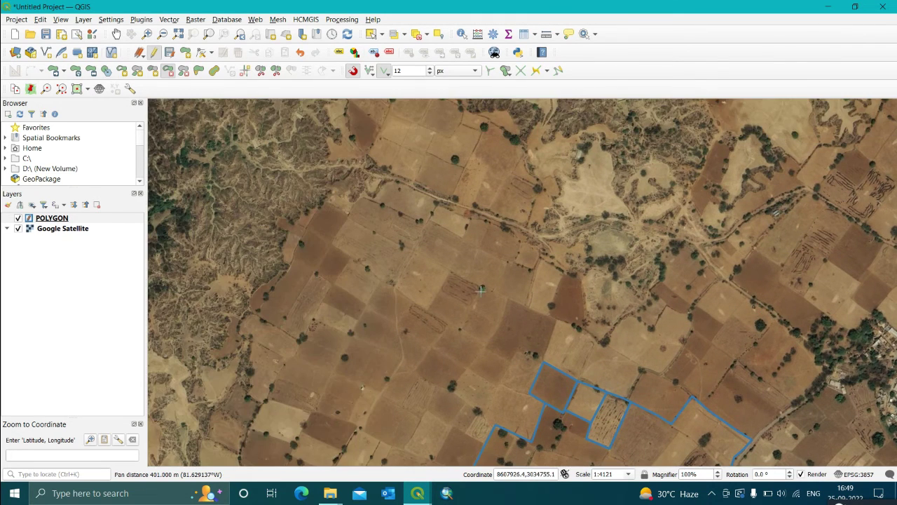
{"action": "left_click_drag", "start_coordinate": [460, 316], "coordinate": [462, 232]}
{"action": "scroll", "coordinate": [398, 256], "scroll_direction": "up", "scroll_amount": 2}
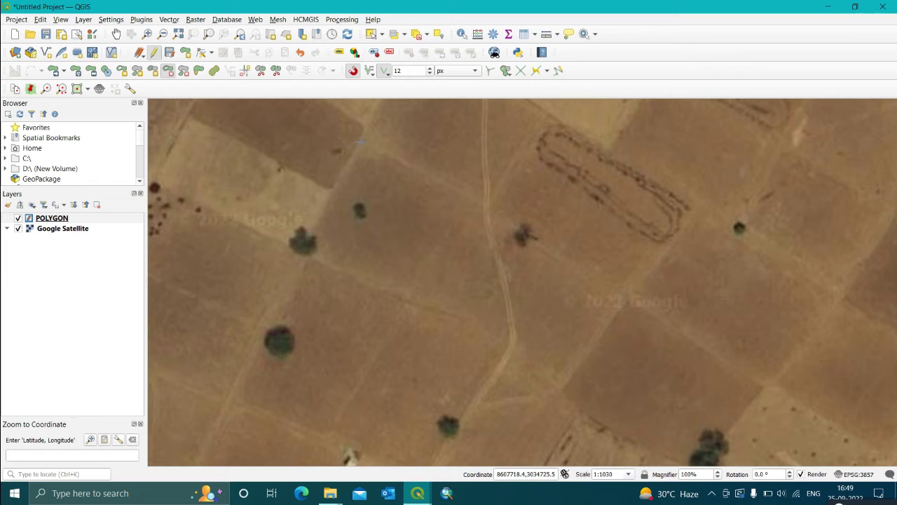
{"action": "left_click", "coordinate": [185, 52]}
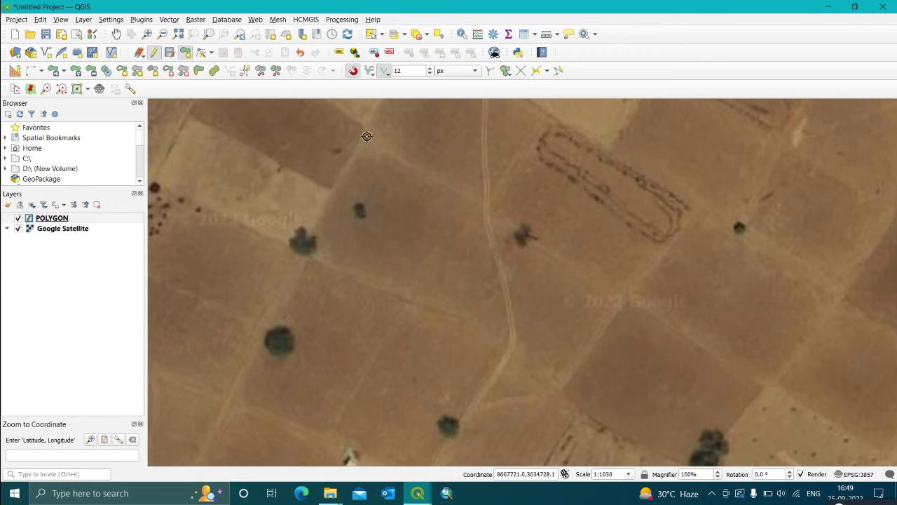
{"action": "left_click", "coordinate": [297, 251]}
{"action": "left_click", "coordinate": [366, 138]}
{"action": "left_click", "coordinate": [420, 306]}
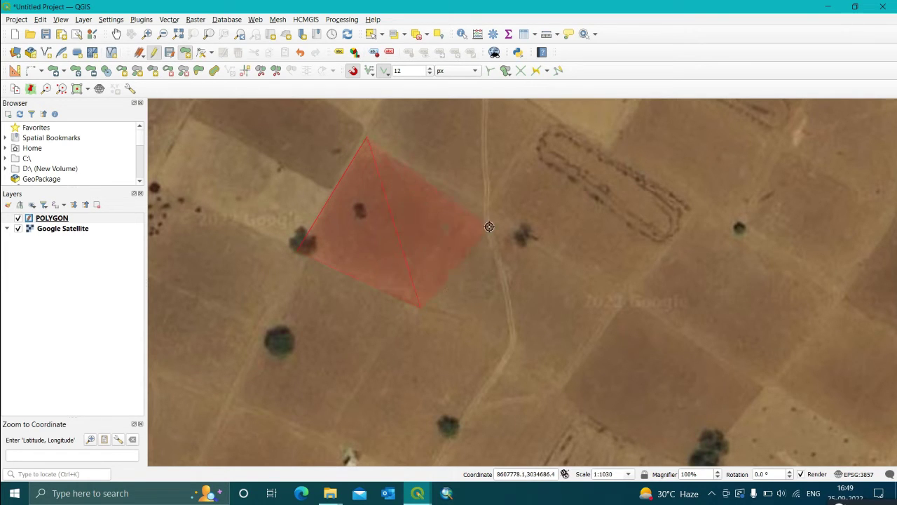
{"action": "left_click", "coordinate": [478, 204]}
{"action": "right_click", "coordinate": [459, 197]}
{"action": "left_click", "coordinate": [385, 310]}
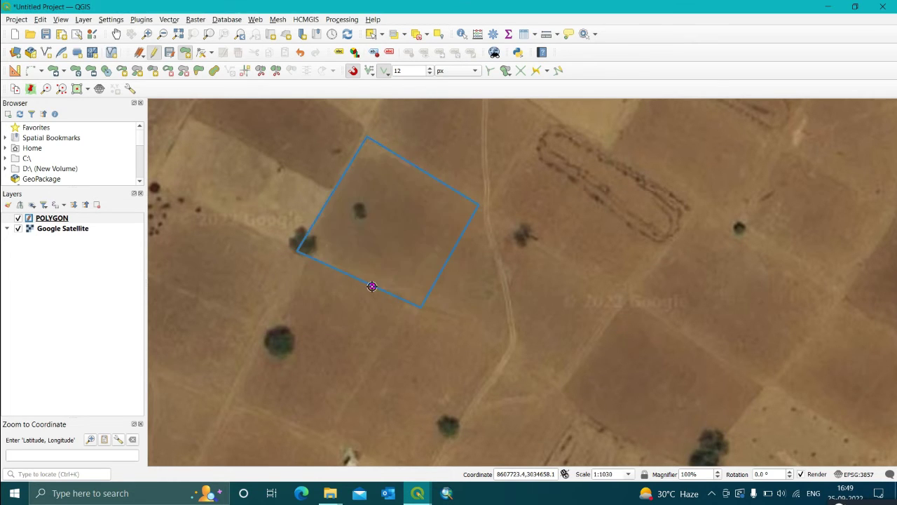
{"action": "scroll", "coordinate": [365, 235], "scroll_direction": "down", "scroll_amount": 2}
{"action": "scroll", "coordinate": [369, 235], "scroll_direction": "up", "scroll_amount": 1}
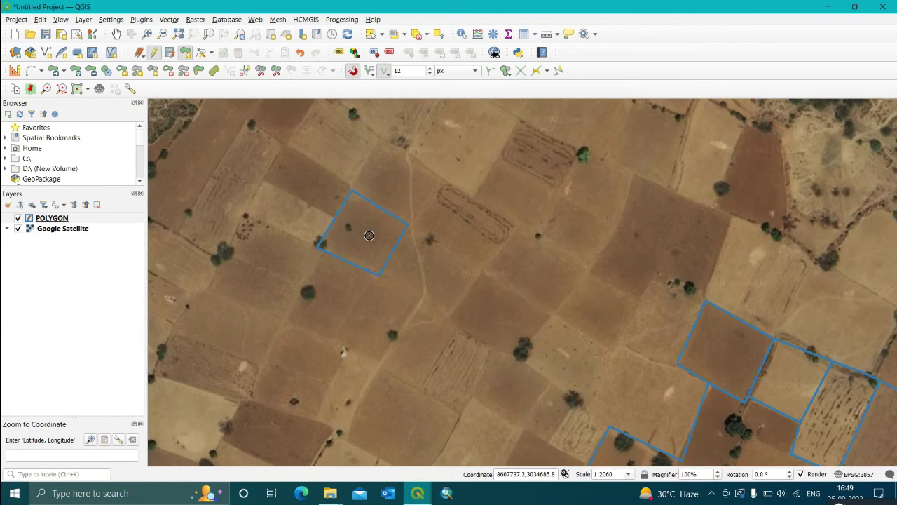
{"action": "left_click_drag", "start_coordinate": [369, 235], "coordinate": [350, 213]}
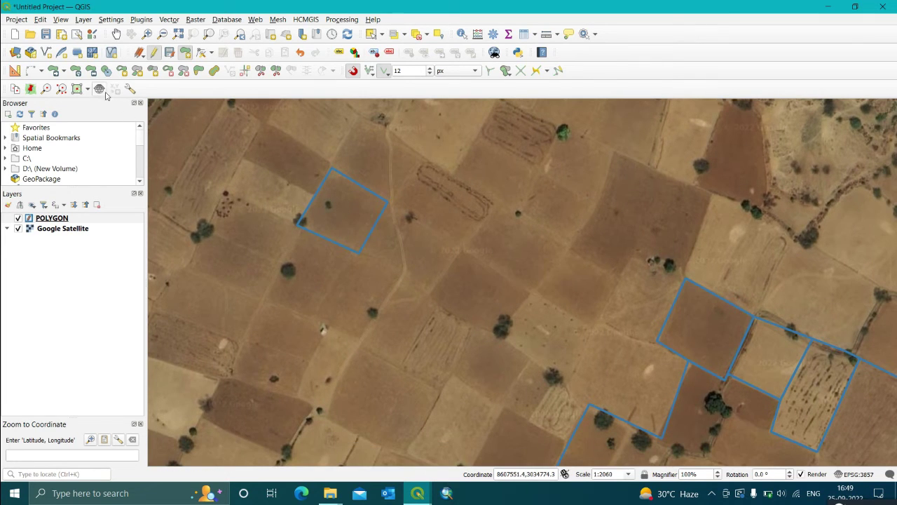
- Select the separate brown-field polygon and copy it to nine positions across the surrounding fields with Copy and Move Feature(s)
{"action": "left_click", "coordinate": [64, 72]}
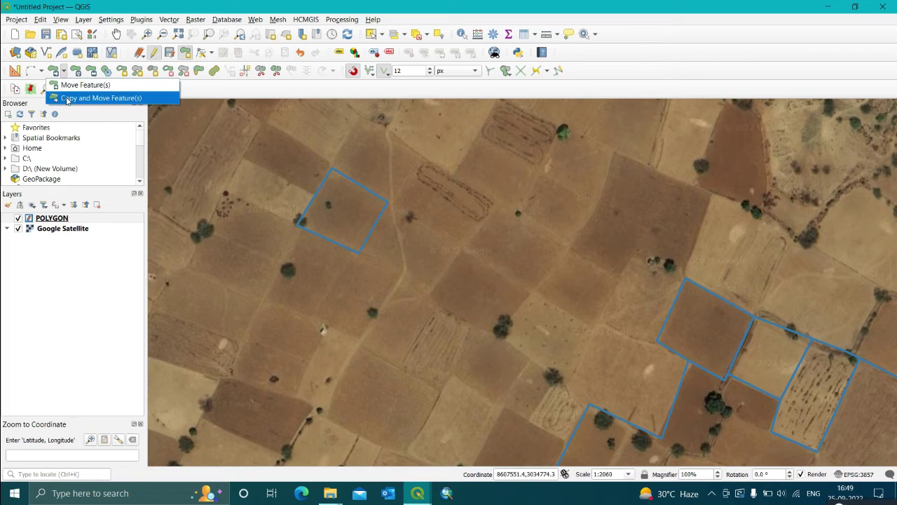
{"action": "left_click", "coordinate": [66, 99]}
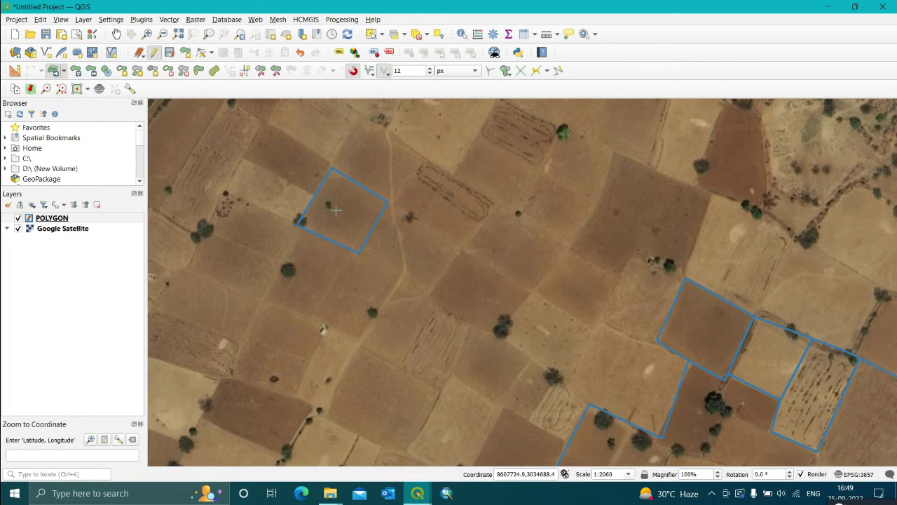
{"action": "left_click", "coordinate": [370, 34]}
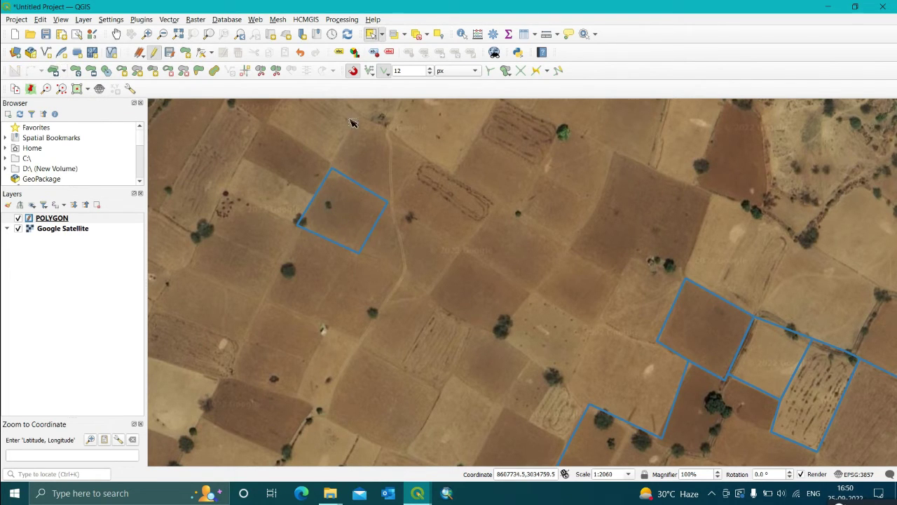
{"action": "left_click", "coordinate": [339, 215]}
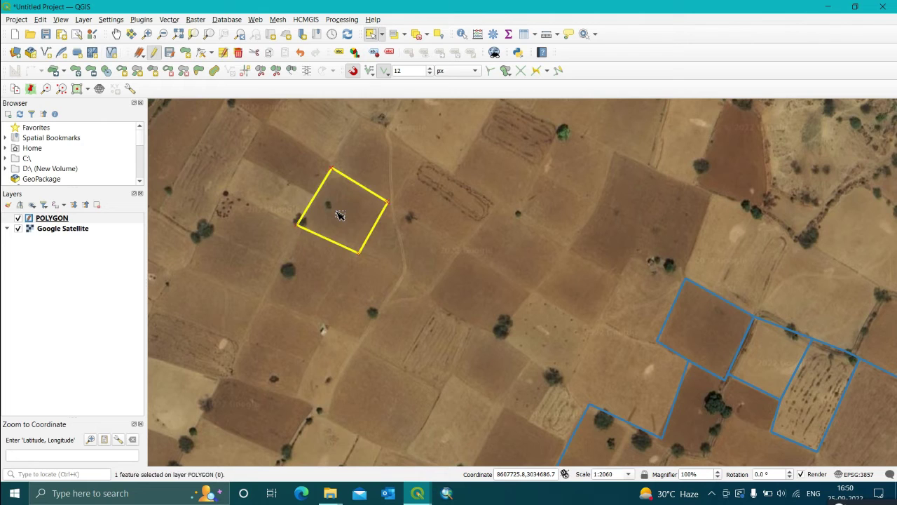
{"action": "left_click", "coordinate": [54, 73]}
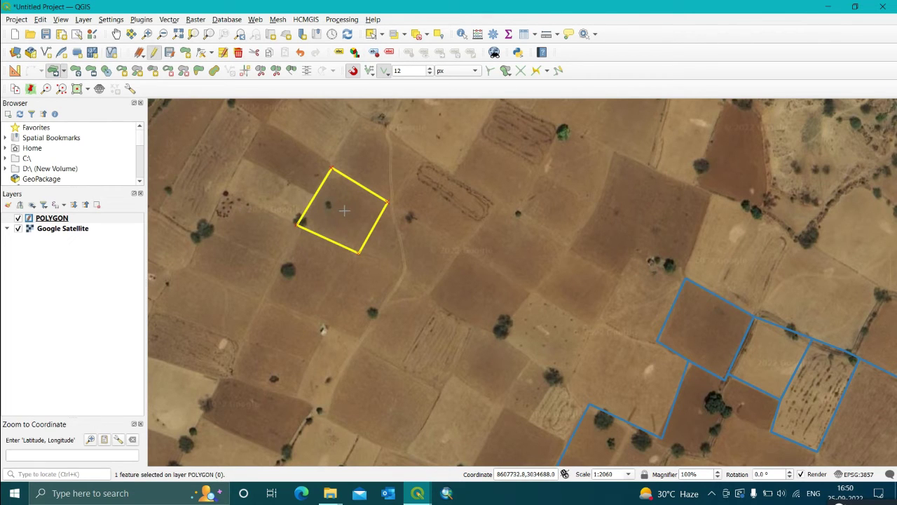
{"action": "left_click", "coordinate": [344, 210]}
{"action": "left_click", "coordinate": [438, 136]}
{"action": "left_click", "coordinate": [343, 209]}
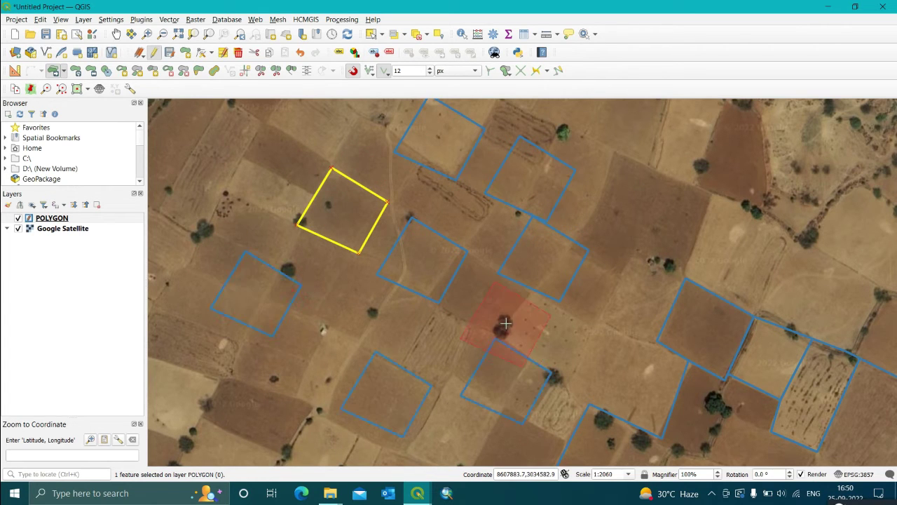
{"action": "left_click", "coordinate": [671, 176]}
{"action": "left_click", "coordinate": [328, 183]}
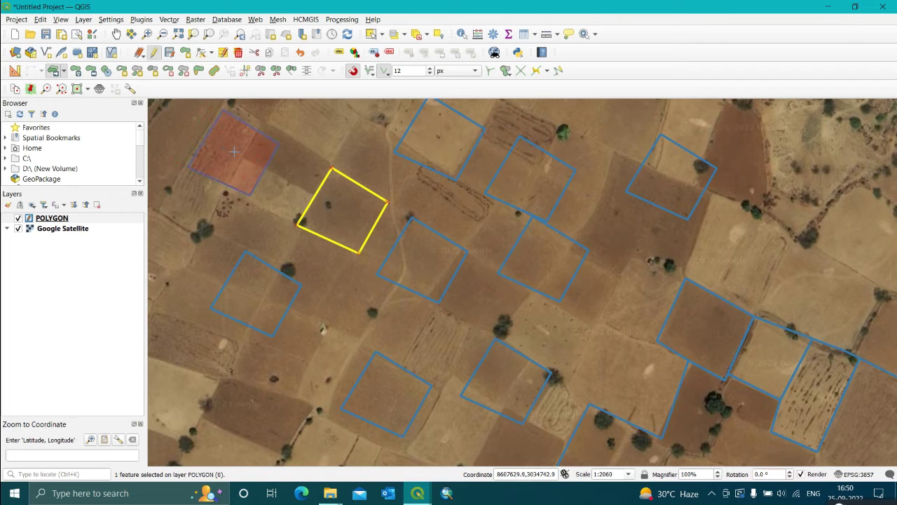
{"action": "left_click", "coordinate": [233, 150]}
{"action": "left_click", "coordinate": [342, 208]}
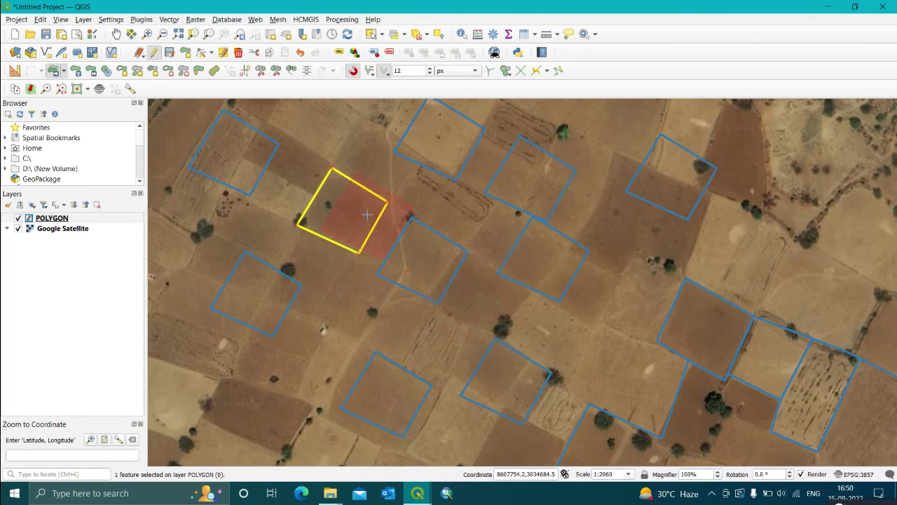
- Enable tracing for digitizing along existing edges, working at the large polygon's western edge
{"action": "scroll", "coordinate": [347, 210], "scroll_direction": "down", "scroll_amount": 1}
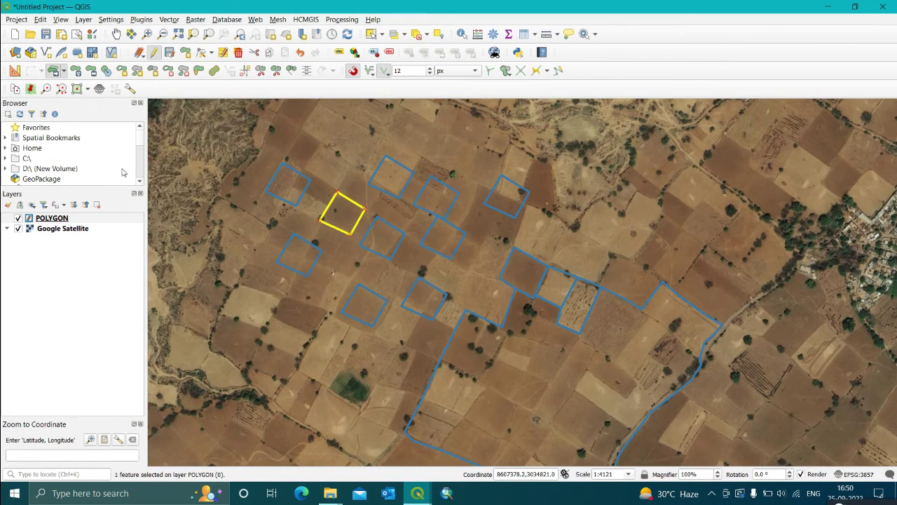
{"action": "scroll", "coordinate": [436, 341], "scroll_direction": "up", "scroll_amount": 2}
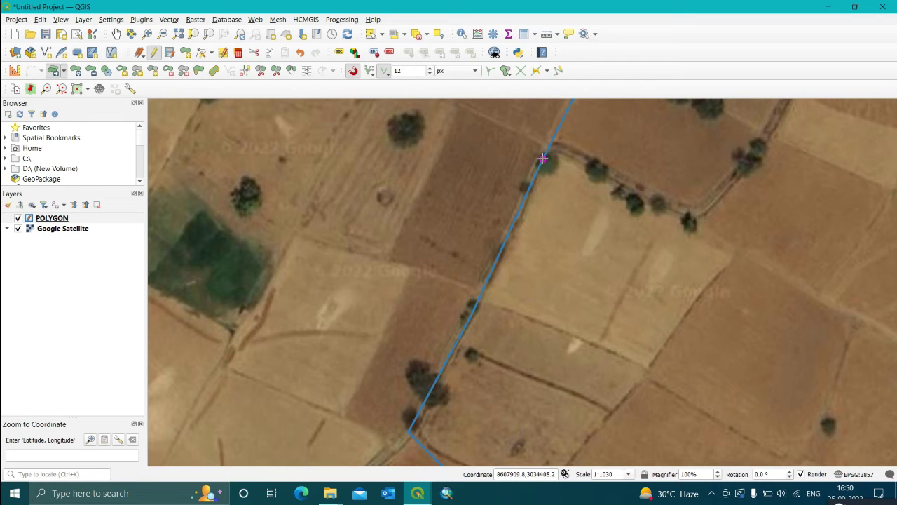
{"action": "scroll", "coordinate": [481, 291], "scroll_direction": "down", "scroll_amount": 2}
{"action": "scroll", "coordinate": [487, 300], "scroll_direction": "up", "scroll_amount": 1}
{"action": "scroll", "coordinate": [489, 271], "scroll_direction": "up", "scroll_amount": 2}
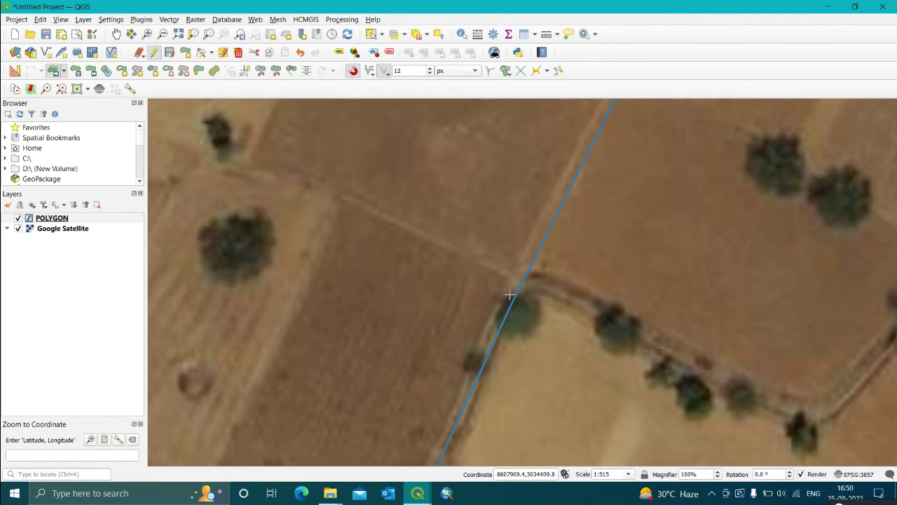
{"action": "key", "text": "t"}
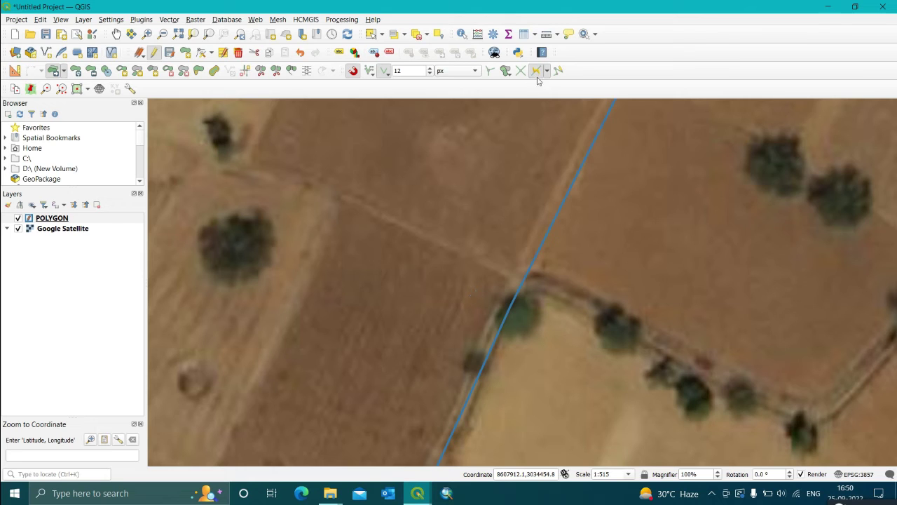
{"action": "scroll", "coordinate": [504, 211], "scroll_direction": "down", "scroll_amount": 1}
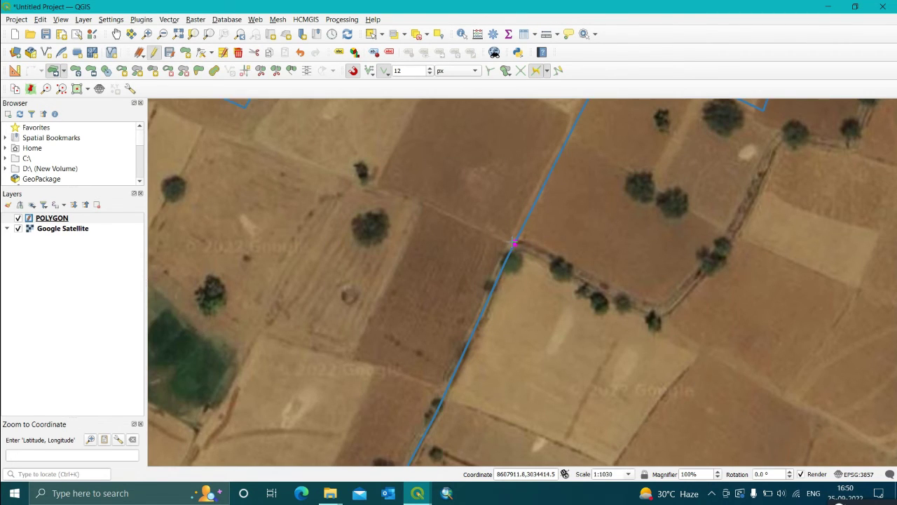
{"action": "left_click", "coordinate": [513, 244]}
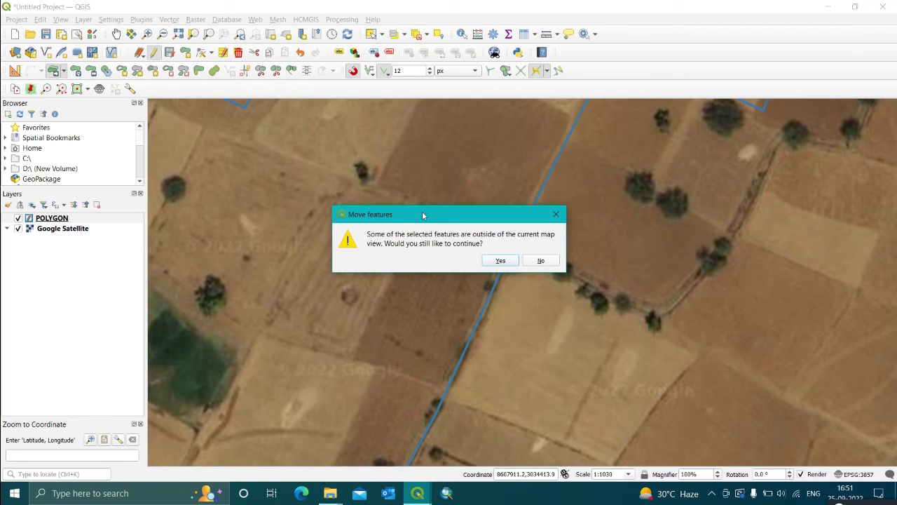
{"action": "left_click", "coordinate": [483, 259]}
- Digitize a polygon around the two narrow brown fields west of the large polygon, tracing its western edge, and accept the attributes
{"action": "left_click_drag", "start_coordinate": [380, 369], "coordinate": [382, 334]}
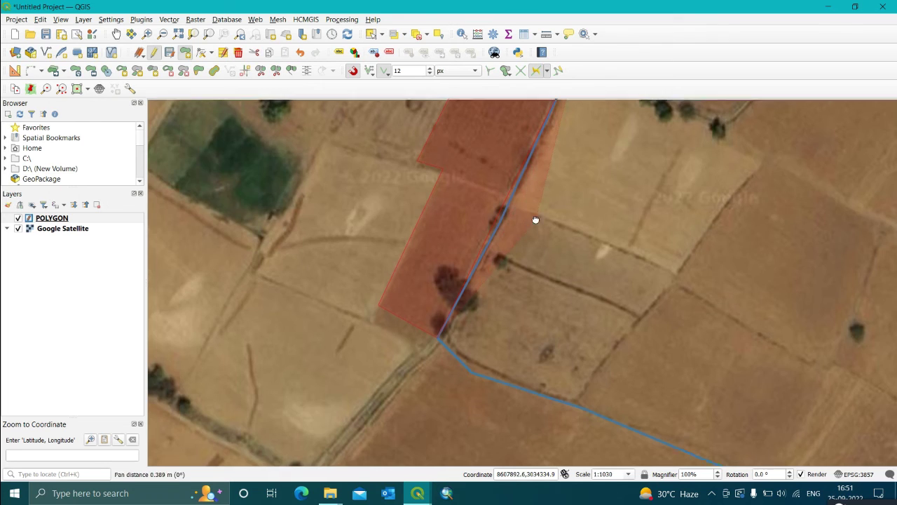
{"action": "left_click_drag", "start_coordinate": [535, 220], "coordinate": [469, 413]}
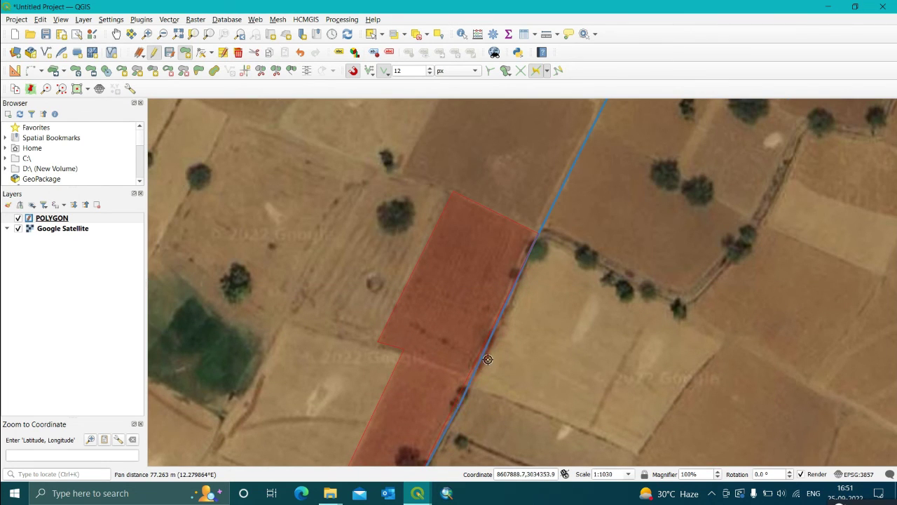
{"action": "left_click_drag", "start_coordinate": [488, 359], "coordinate": [514, 274]}
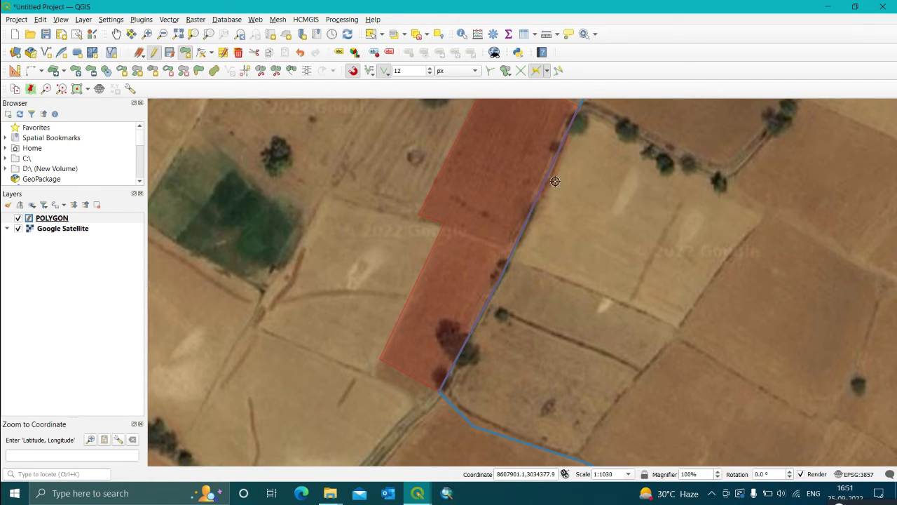
{"action": "left_click_drag", "start_coordinate": [555, 181], "coordinate": [532, 283]}
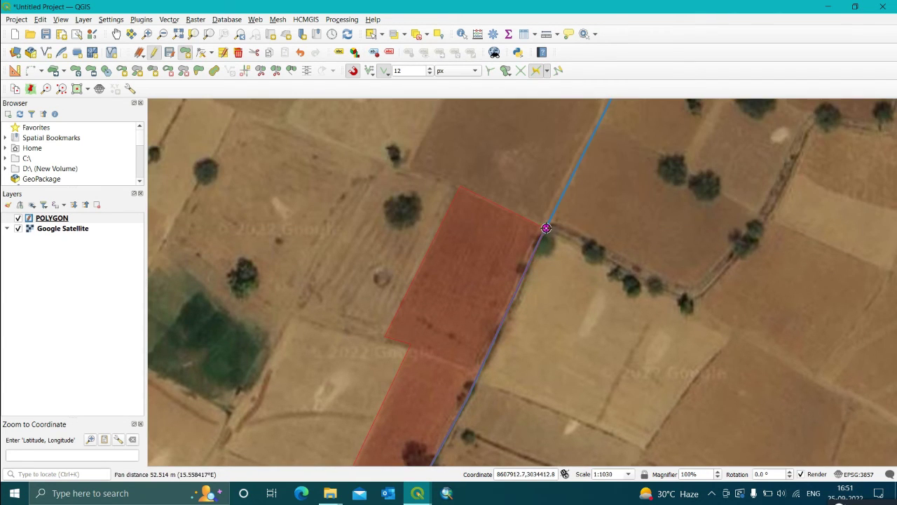
{"action": "right_click", "coordinate": [546, 227]}
{"action": "left_click", "coordinate": [388, 327]}
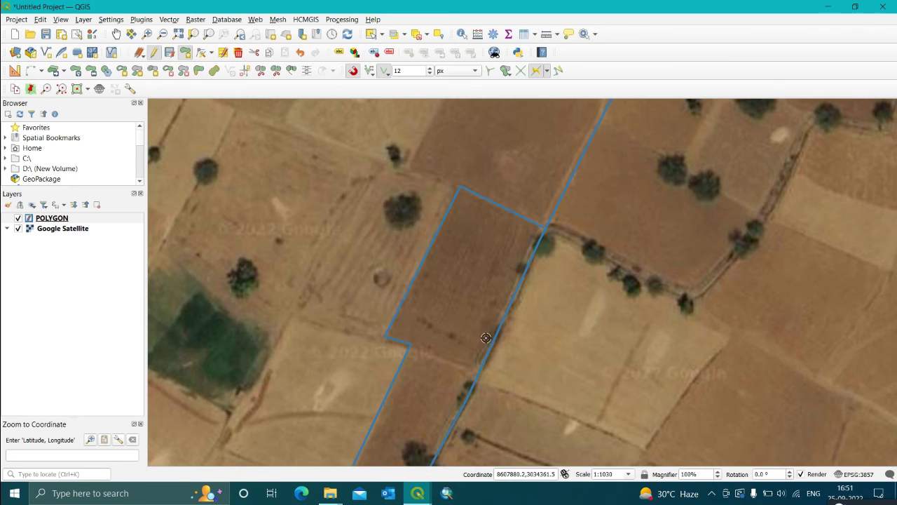
{"action": "scroll", "coordinate": [510, 302], "scroll_direction": "up", "scroll_amount": 2}
{"action": "scroll", "coordinate": [510, 301], "scroll_direction": "down", "scroll_amount": 4}
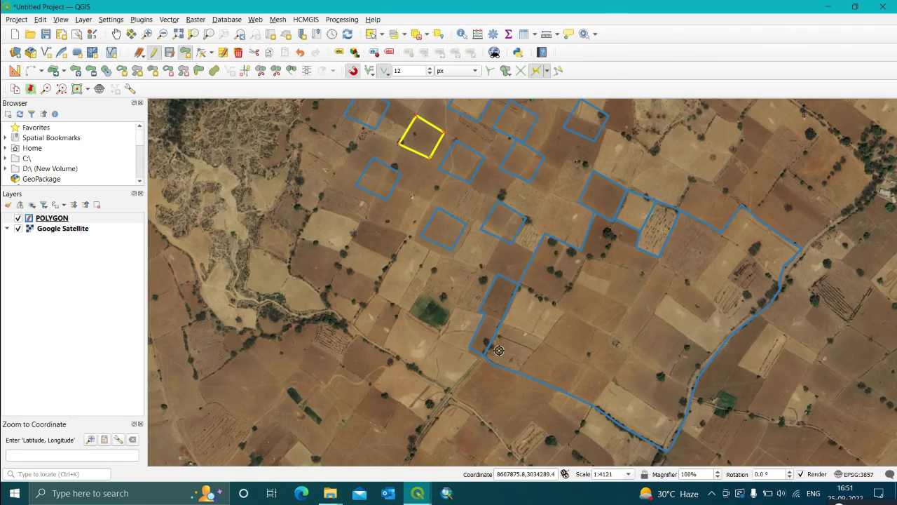
{"action": "scroll", "coordinate": [460, 326], "scroll_direction": "up", "scroll_amount": 3}
{"action": "scroll", "coordinate": [334, 288], "scroll_direction": "down", "scroll_amount": 5}
{"action": "scroll", "coordinate": [335, 287], "scroll_direction": "up", "scroll_amount": 3}
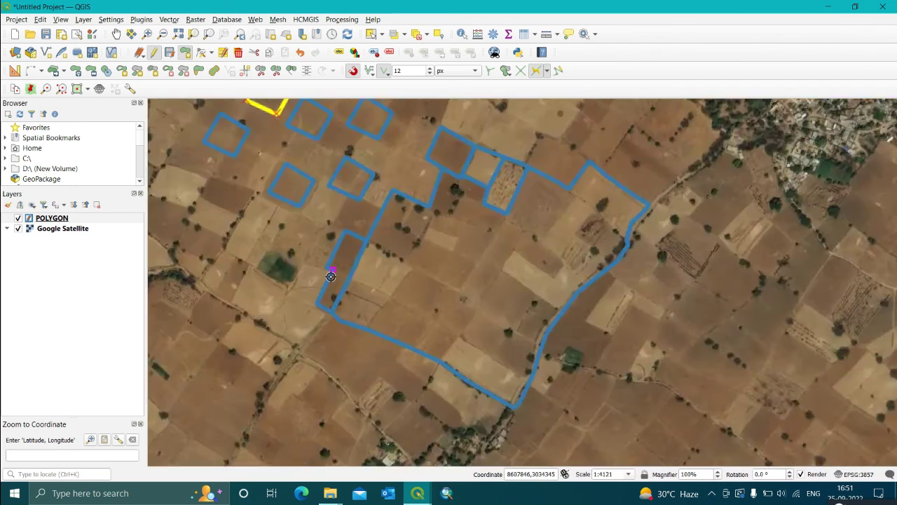
- Start a polygon around the light field north of the block, using Digitize with Curve for its rounded southern corner
{"action": "left_click_drag", "start_coordinate": [533, 266], "coordinate": [478, 302]}
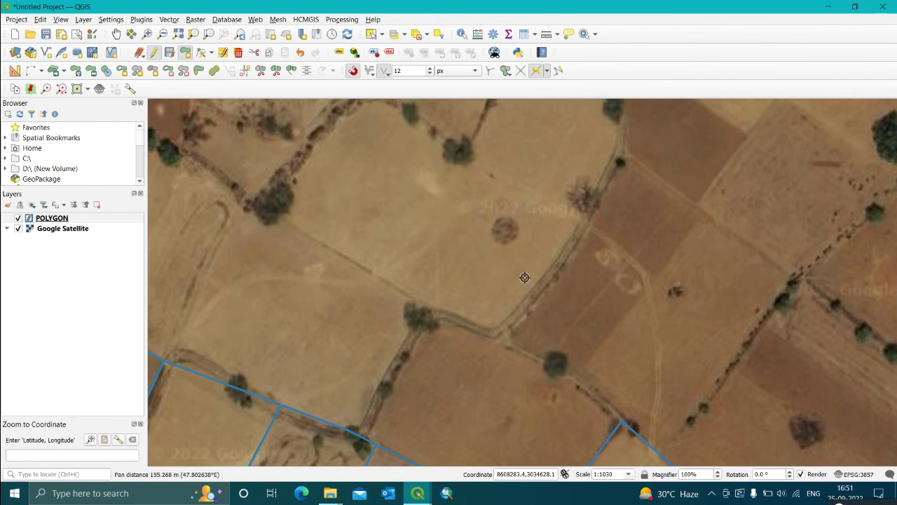
{"action": "left_click_drag", "start_coordinate": [390, 316], "coordinate": [466, 365]}
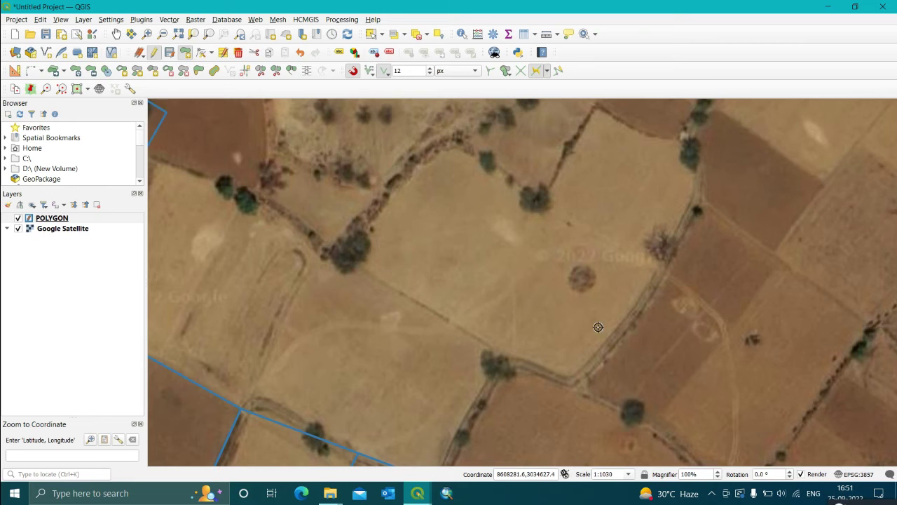
{"action": "left_click", "coordinate": [41, 72]}
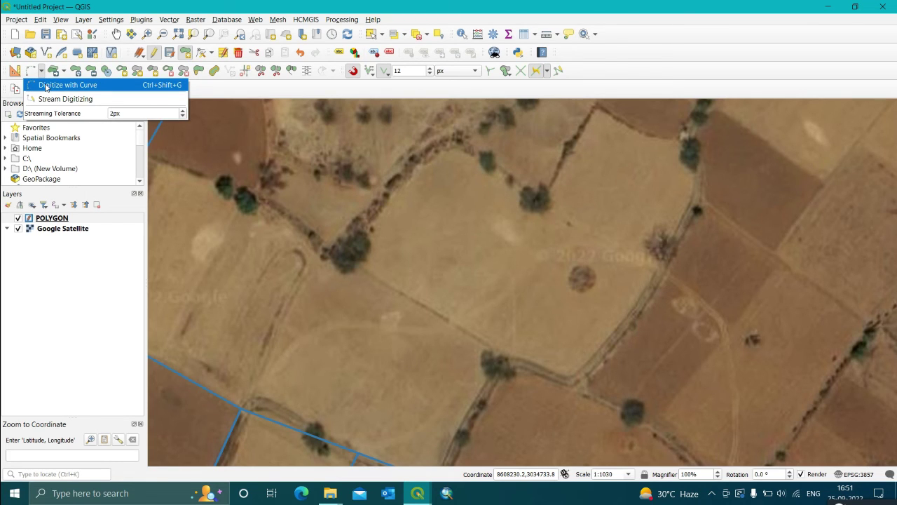
{"action": "left_click", "coordinate": [46, 87]}
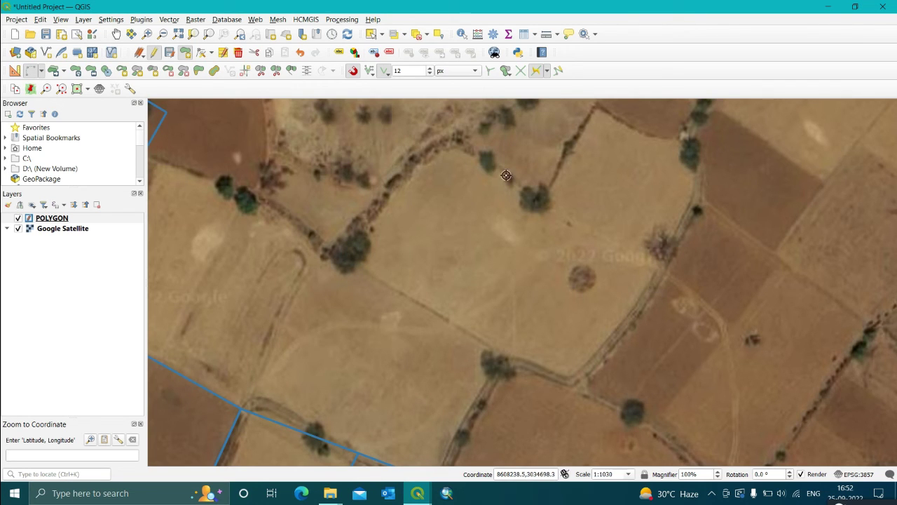
{"action": "left_click", "coordinate": [602, 357]}
{"action": "left_click", "coordinate": [609, 352]}
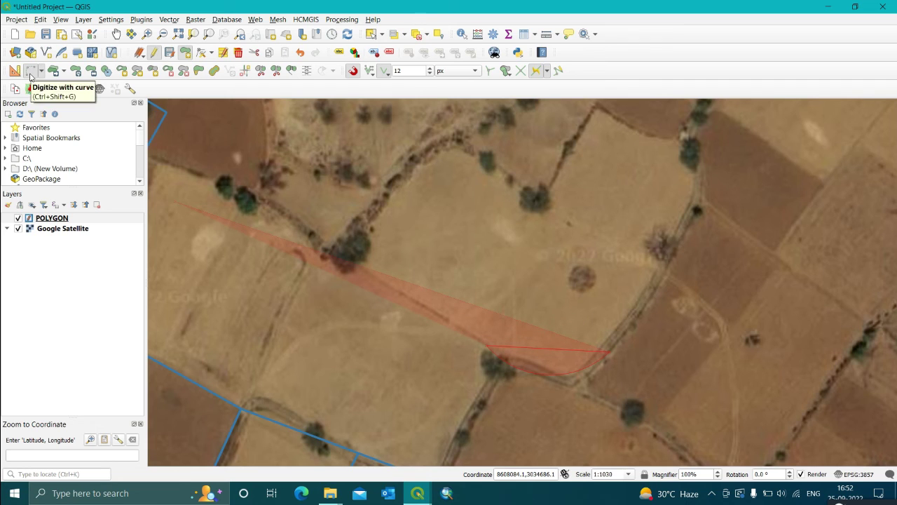
- Complete the light field's polygon with straight segments along its eastern, northern and western boundaries, and accept the attributes
{"action": "left_click", "coordinate": [662, 270]}
{"action": "left_click", "coordinate": [636, 257]}
{"action": "left_click", "coordinate": [586, 225]}
{"action": "left_click", "coordinate": [542, 204]}
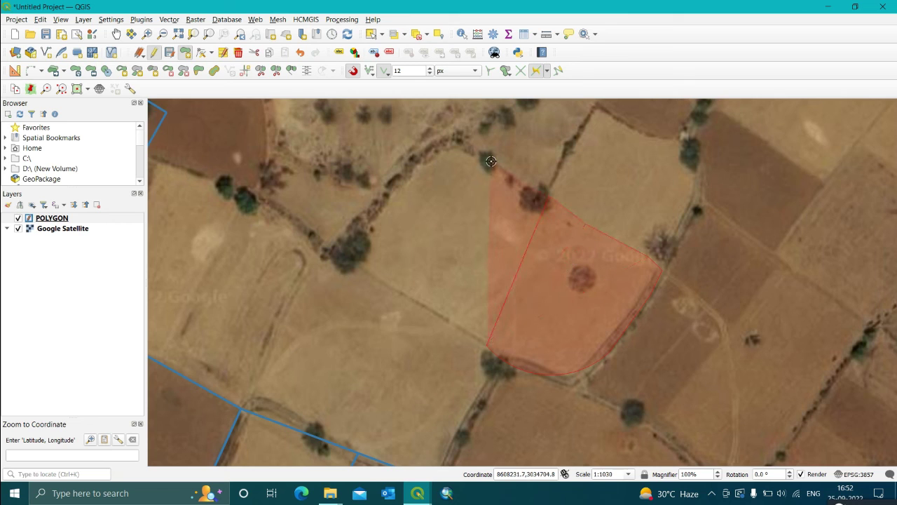
{"action": "left_click", "coordinate": [458, 140]}
{"action": "left_click", "coordinate": [397, 179]}
{"action": "left_click", "coordinate": [350, 224]}
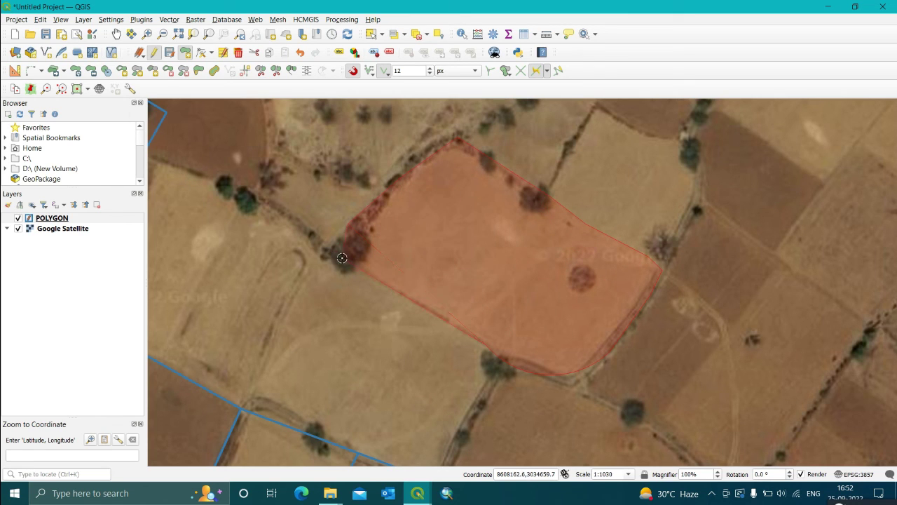
{"action": "left_click", "coordinate": [342, 258]}
{"action": "right_click", "coordinate": [396, 292]}
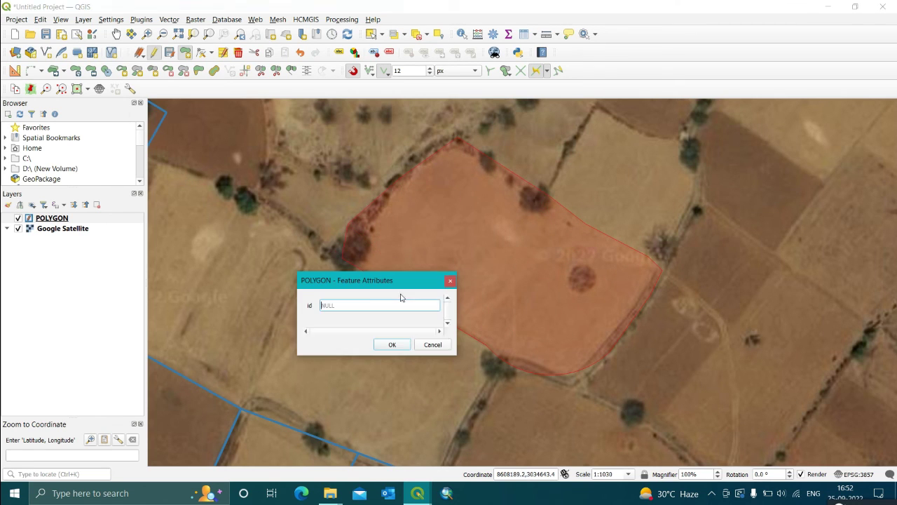
{"action": "left_click", "coordinate": [403, 347]}
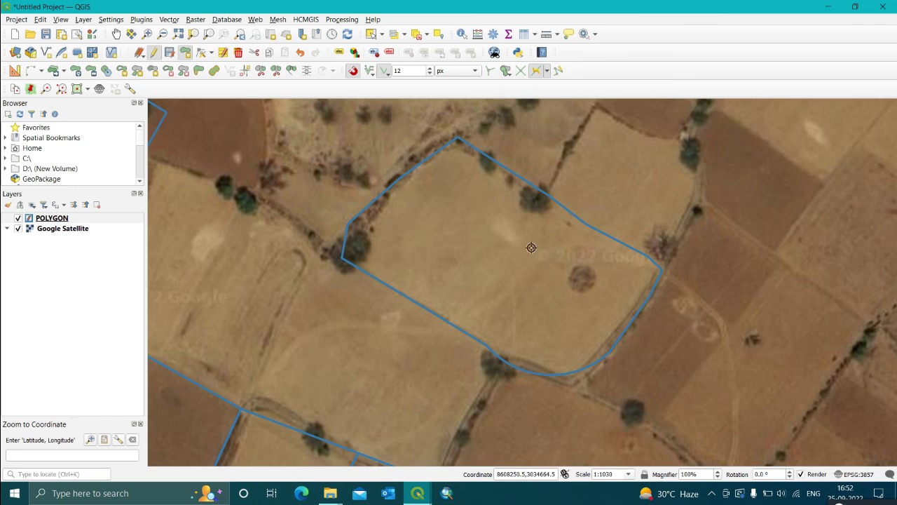
{"action": "scroll", "coordinate": [531, 247], "scroll_direction": "down", "scroll_amount": 1}
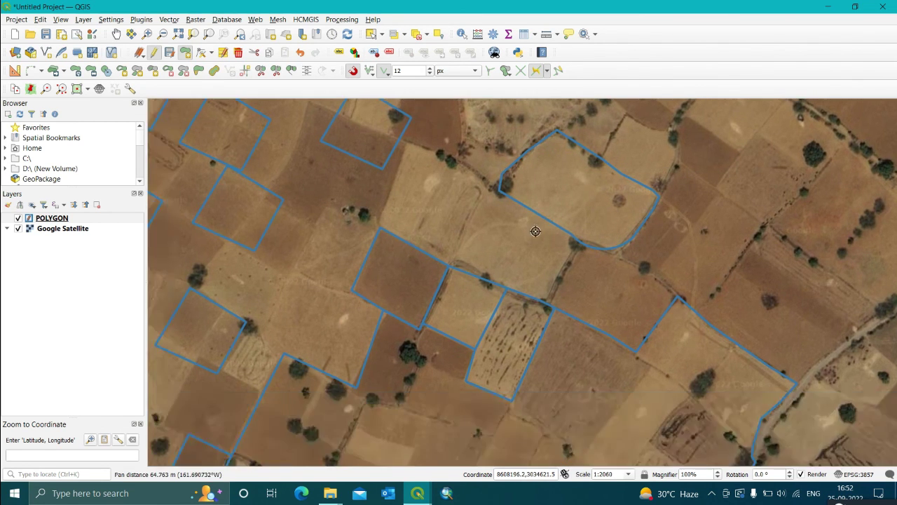
{"action": "scroll", "coordinate": [535, 231], "scroll_direction": "down", "scroll_amount": 1}
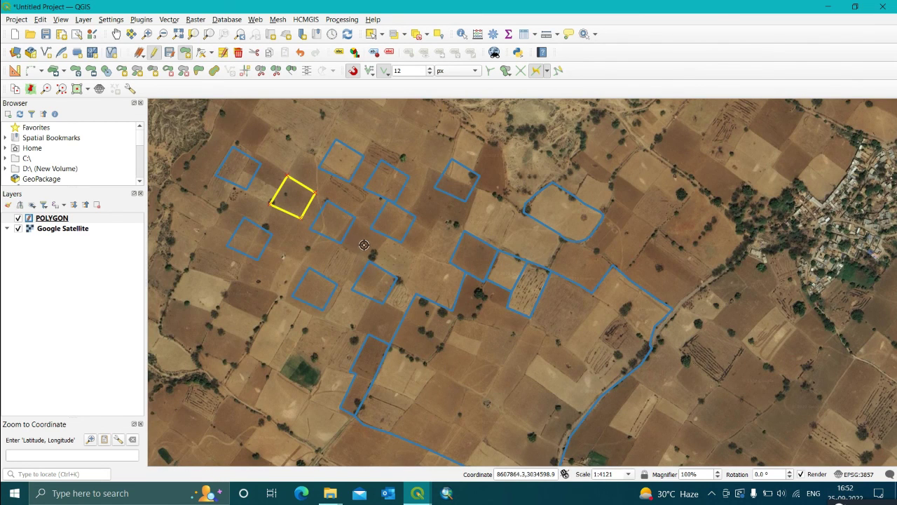